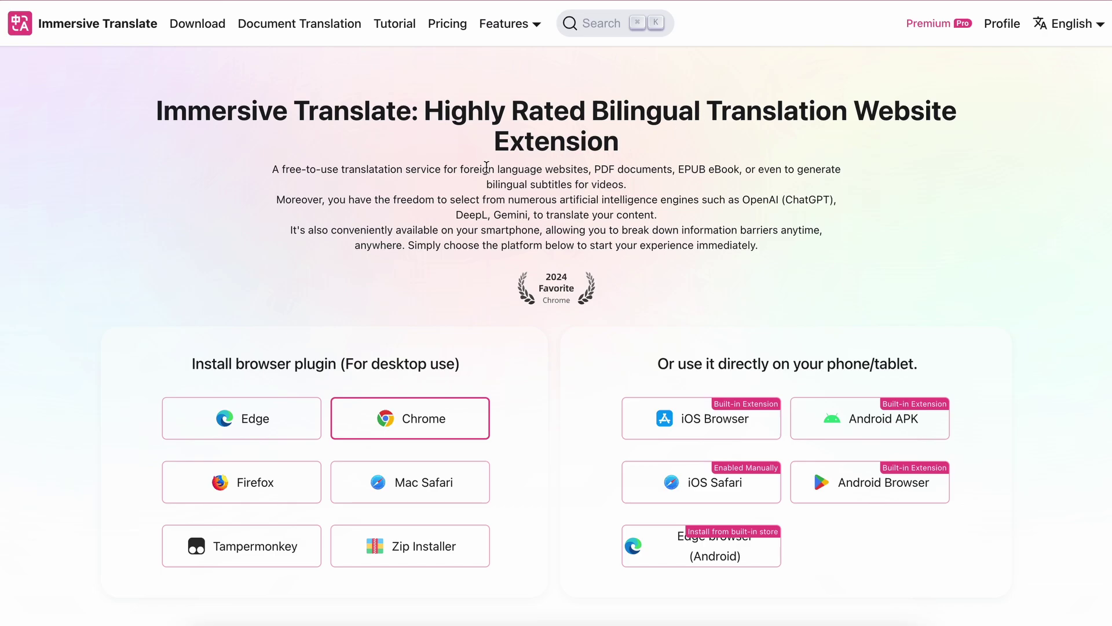
- Highlight the intro's content types, AI engines and smartphone phrases, then scroll to the install options
{"action": "left_click_drag", "start_coordinate": [458, 169], "coordinate": [801, 177]}
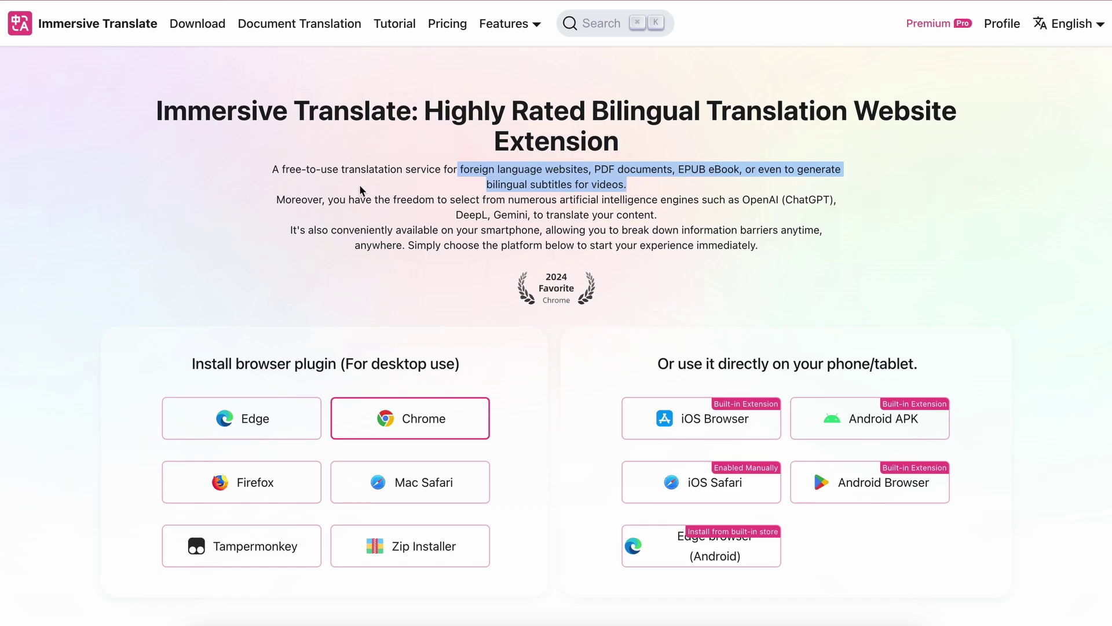
{"action": "left_click", "coordinate": [390, 205]}
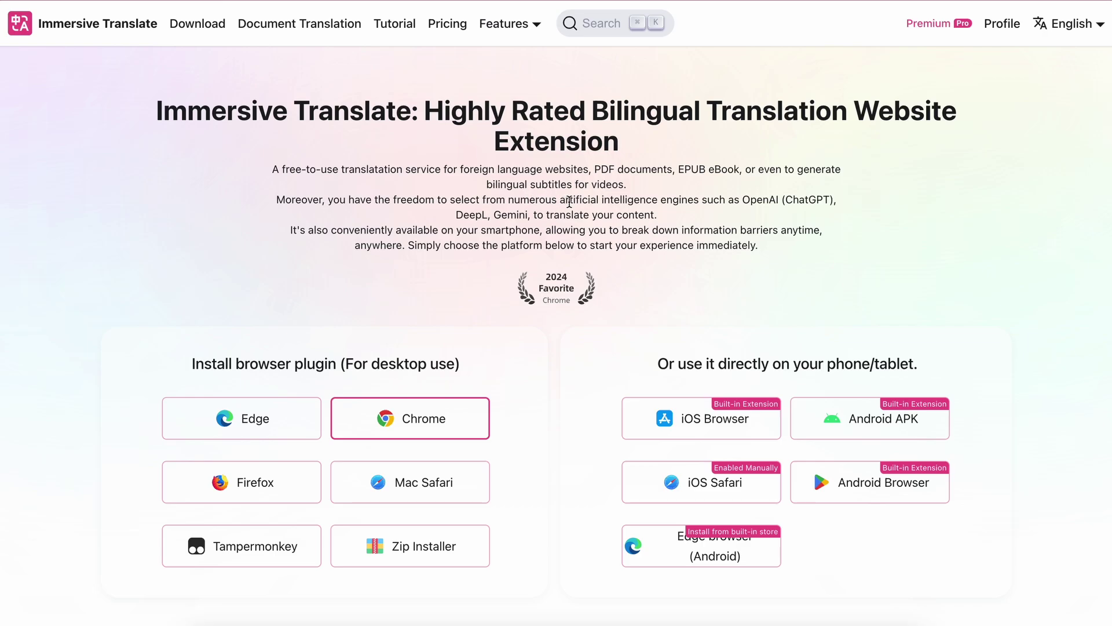
{"action": "left_click_drag", "start_coordinate": [566, 202], "coordinate": [682, 219]}
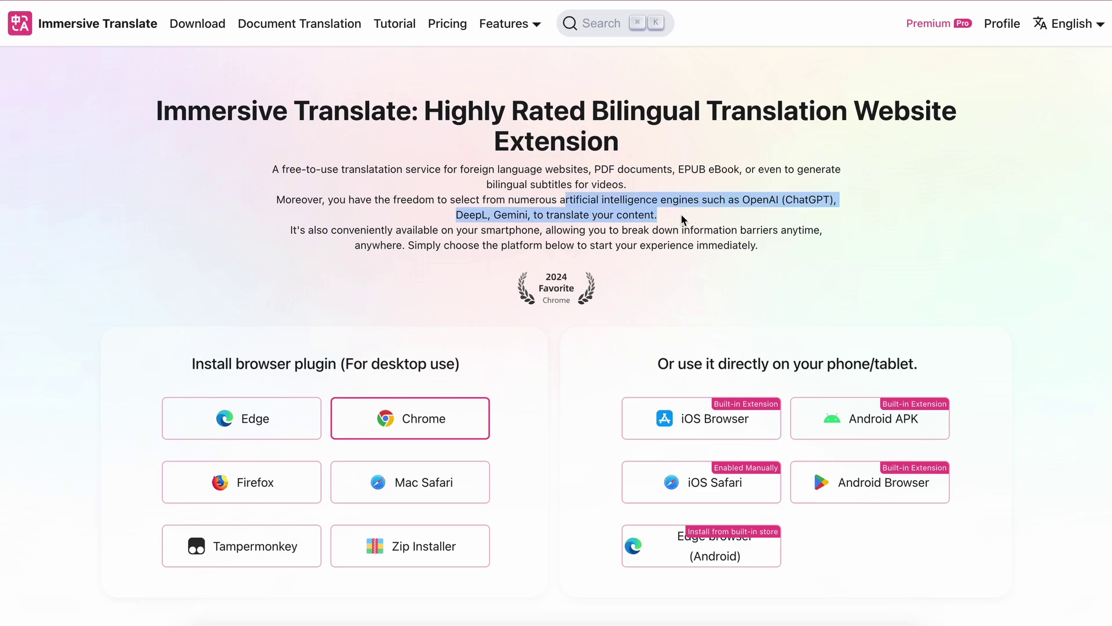
{"action": "left_click", "coordinate": [622, 216]}
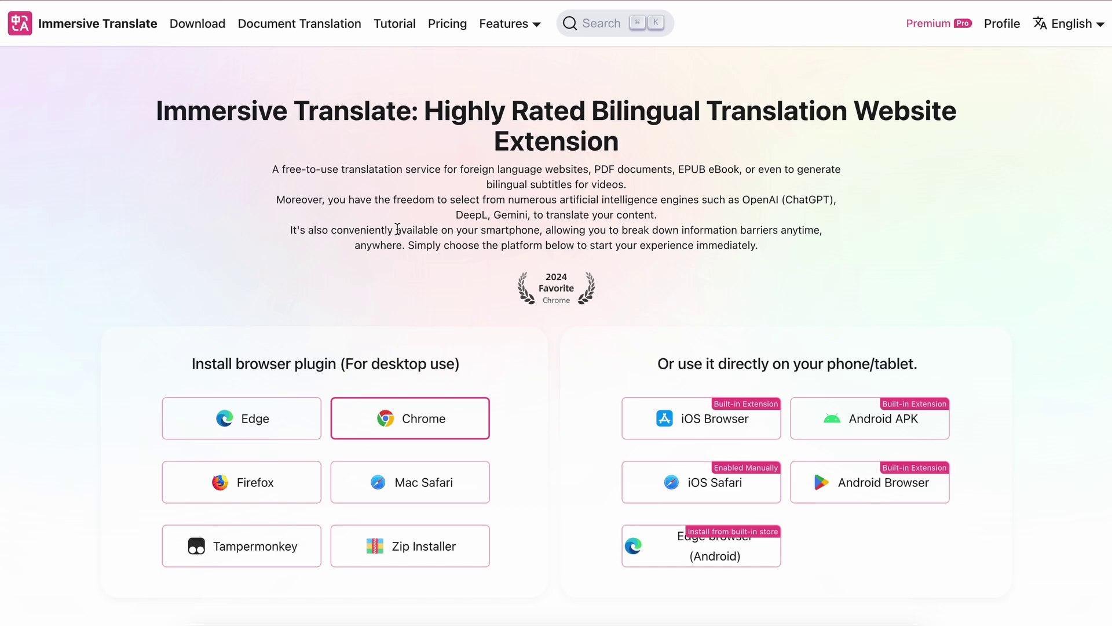
{"action": "left_click_drag", "start_coordinate": [396, 229], "coordinate": [545, 228]}
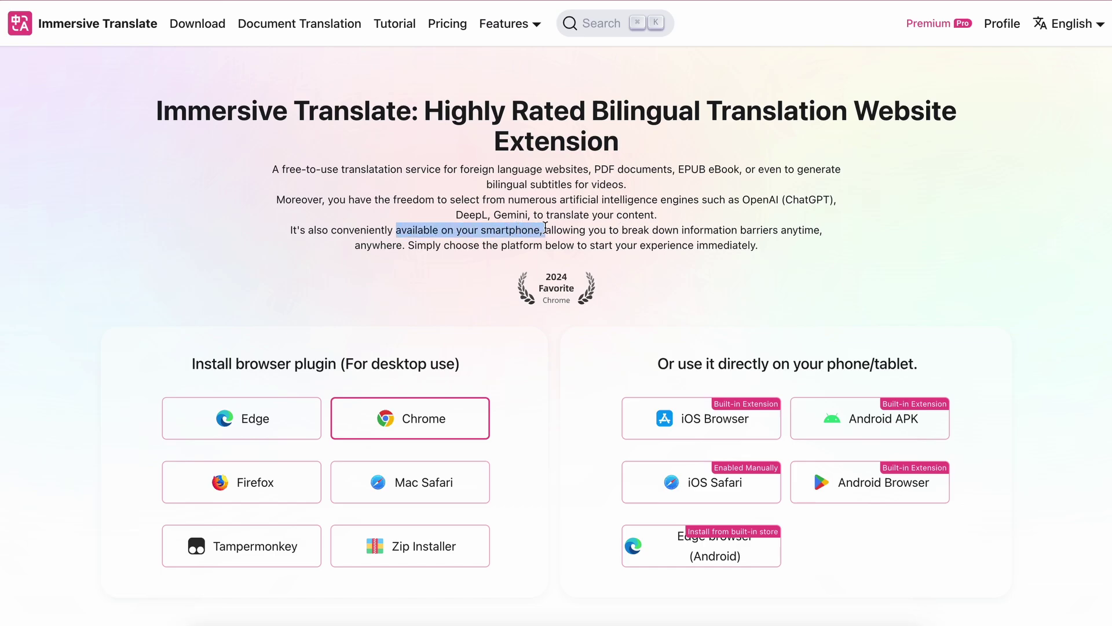
{"action": "left_click", "coordinate": [672, 233]}
{"action": "scroll", "coordinate": [671, 233], "scroll_direction": "down", "scroll_amount": 3}
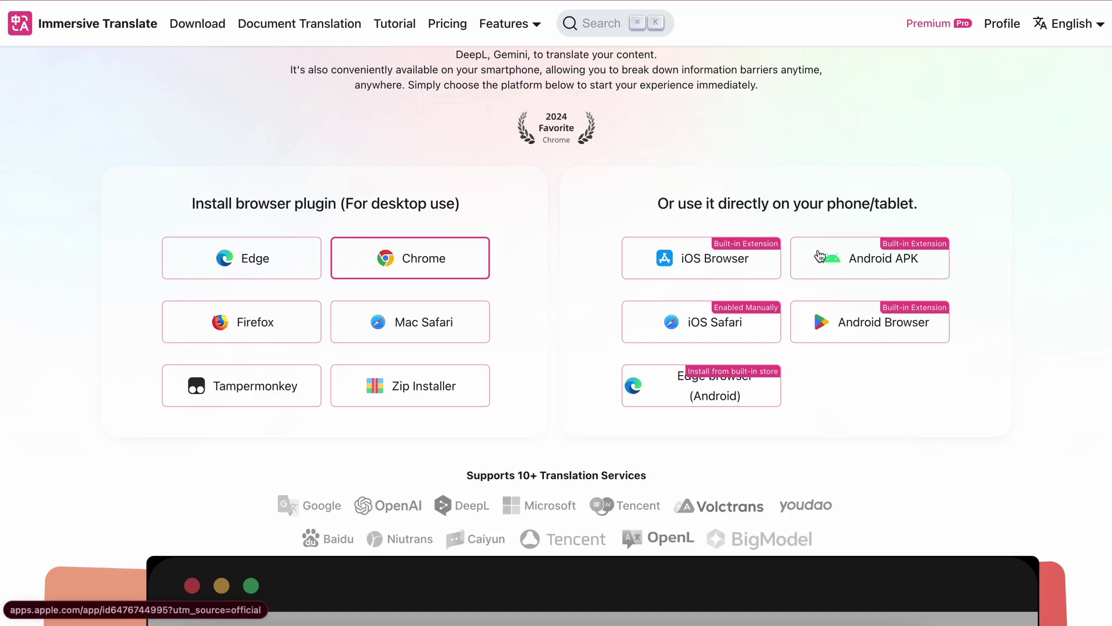
{"action": "mouse_move", "coordinate": [726, 395]}
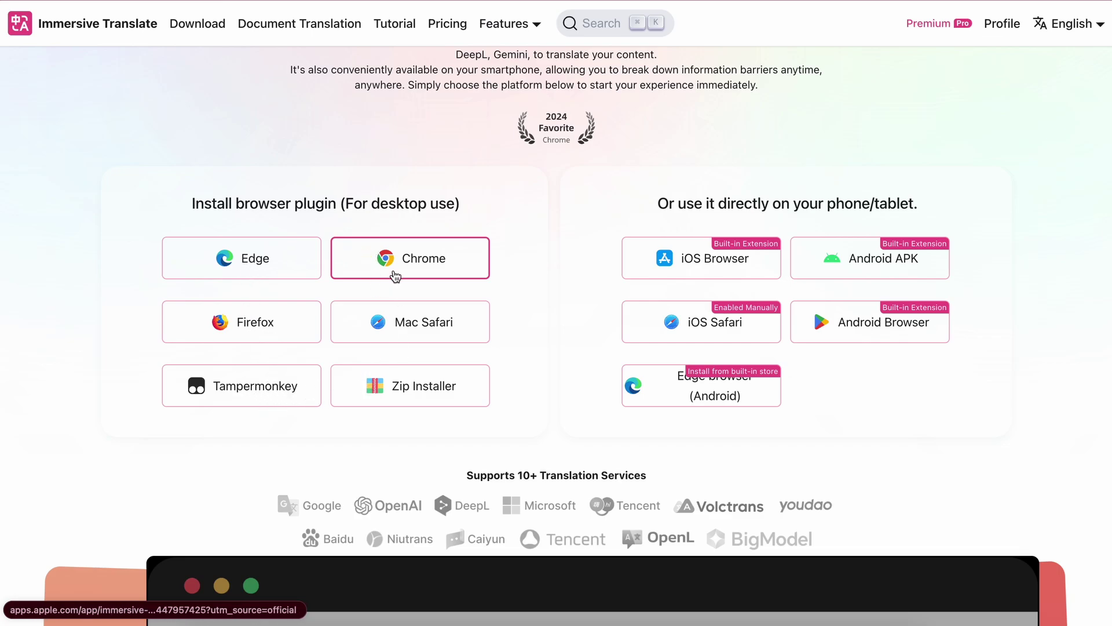
- Scroll to Translate Website and highlight its heading, opening description, and the DeepL, OpenAI, Google engines line
{"action": "scroll", "coordinate": [433, 407], "scroll_direction": "down", "scroll_amount": 4}
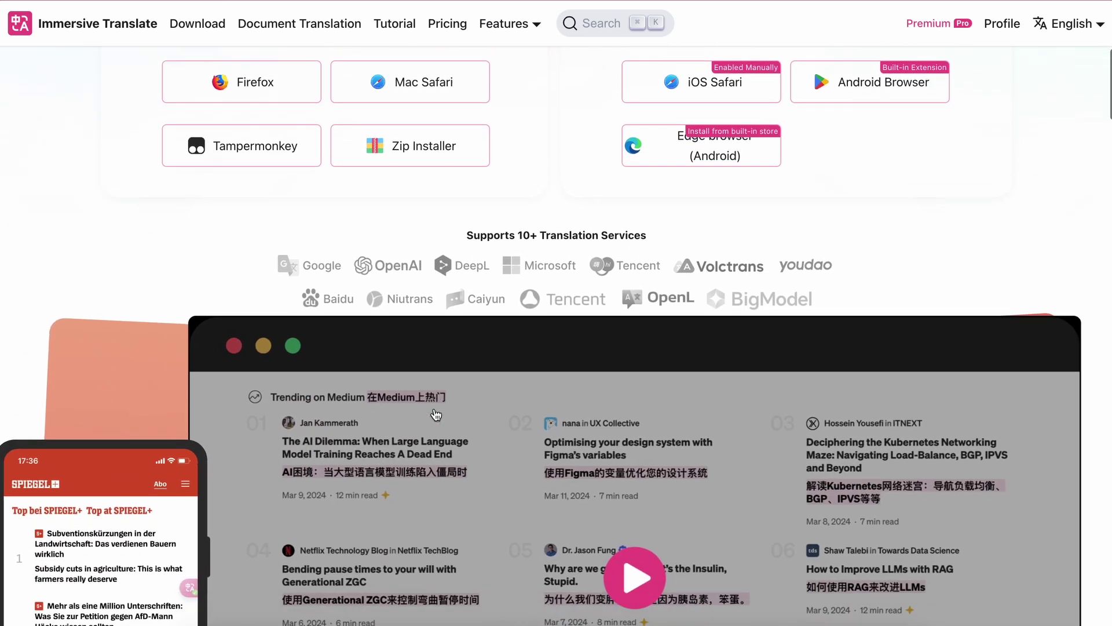
{"action": "scroll", "coordinate": [436, 414], "scroll_direction": "down", "scroll_amount": 12}
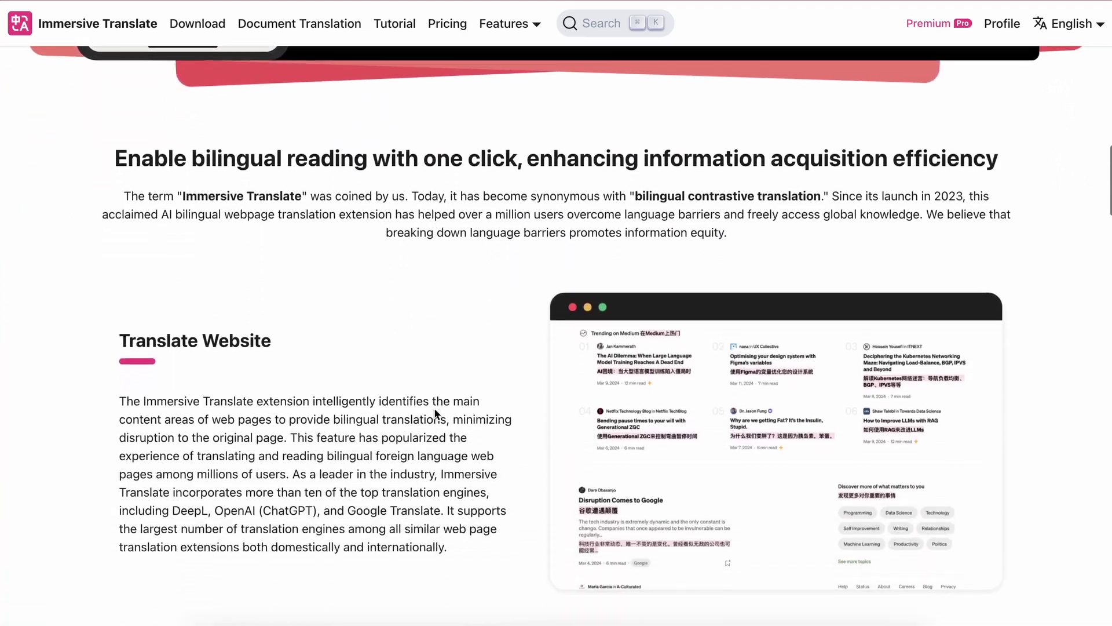
{"action": "scroll", "coordinate": [436, 414], "scroll_direction": "down", "scroll_amount": 1}
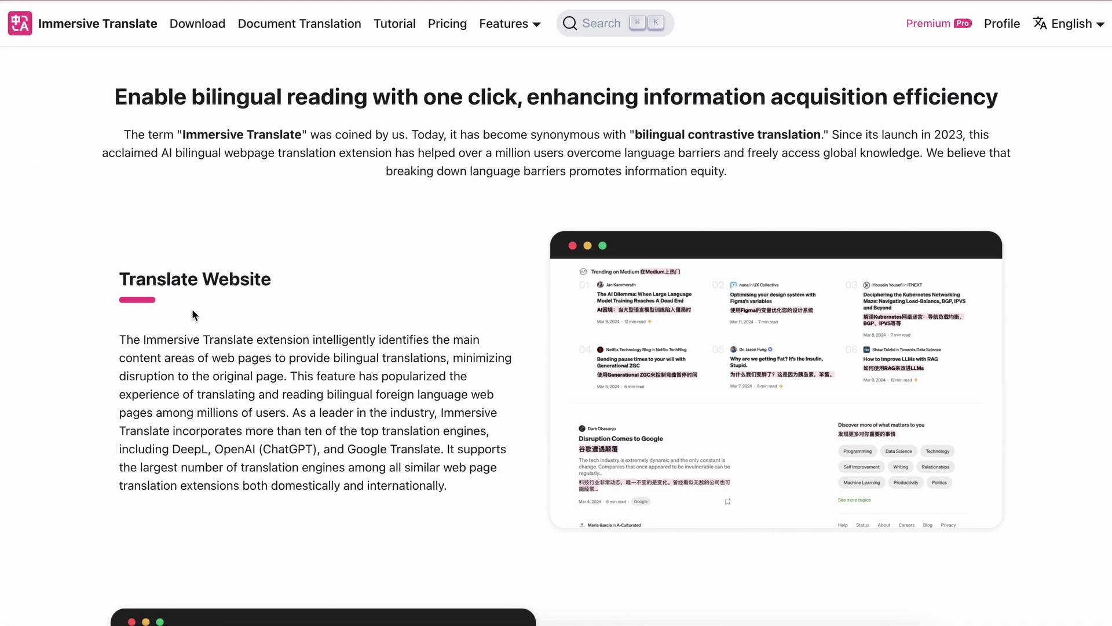
{"action": "left_click_drag", "start_coordinate": [120, 279], "coordinate": [278, 278]}
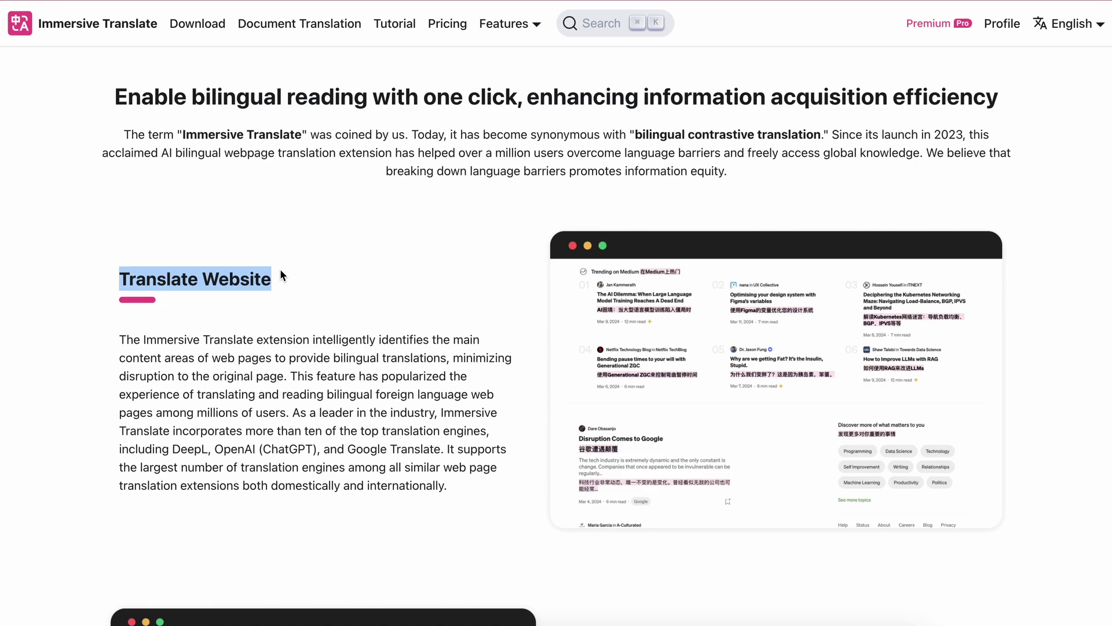
{"action": "left_click", "coordinate": [122, 338]}
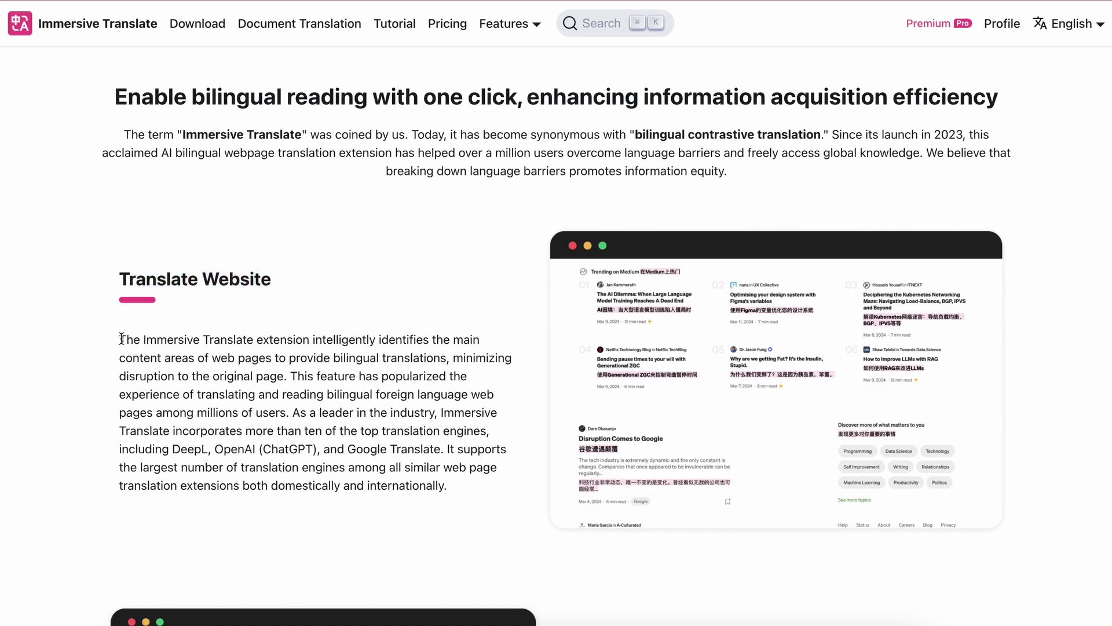
{"action": "left_click_drag", "start_coordinate": [122, 339], "coordinate": [443, 357]}
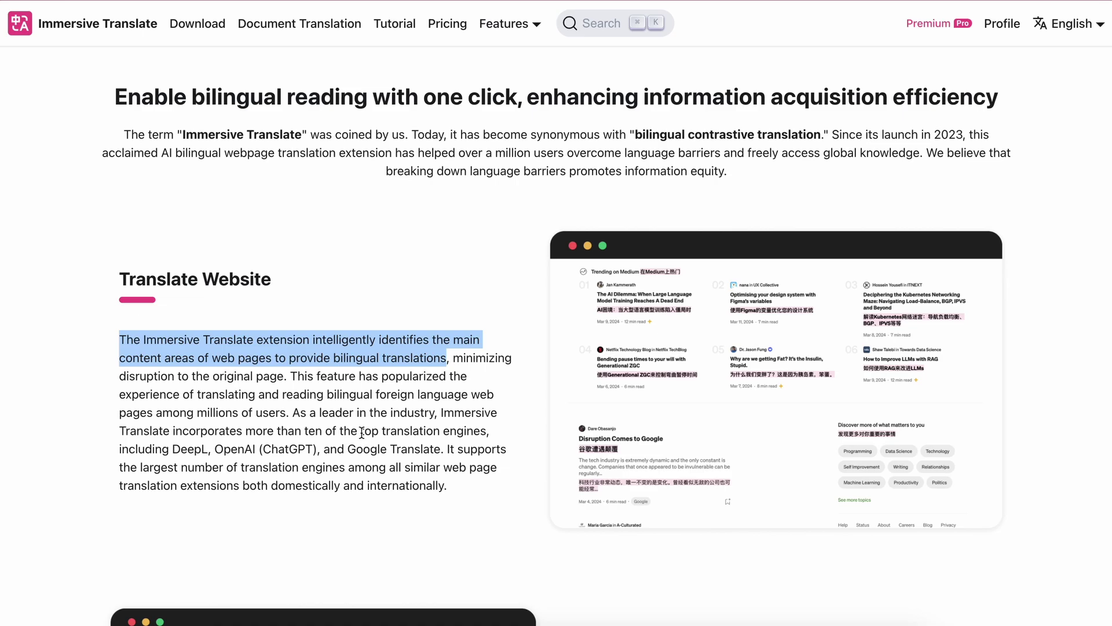
{"action": "left_click_drag", "start_coordinate": [361, 431], "coordinate": [444, 445]}
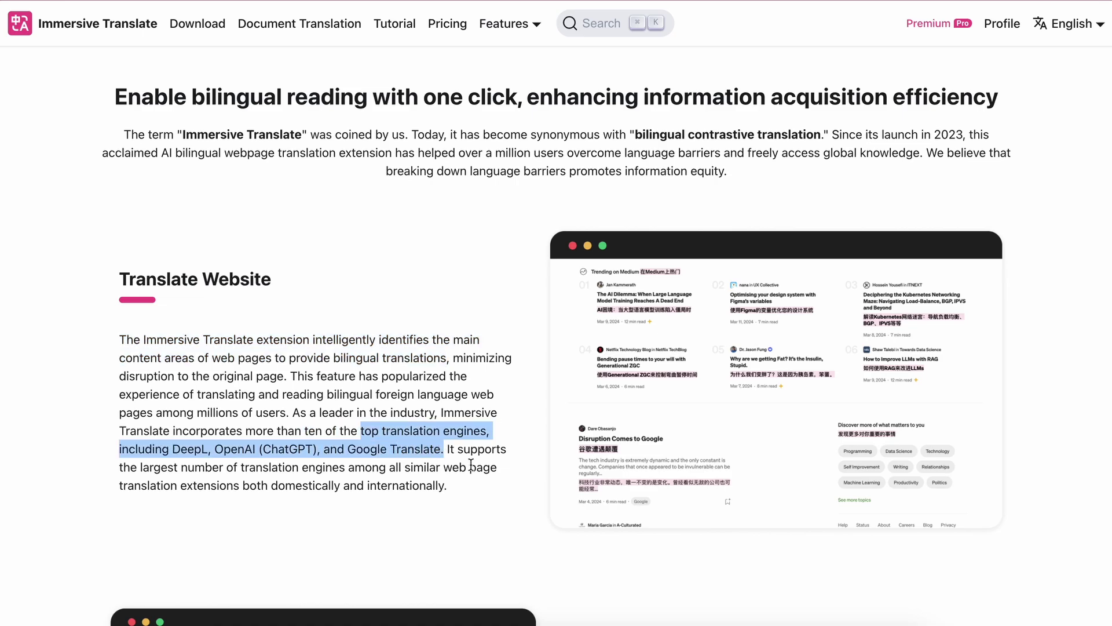
- Highlight the bilingual subtitles heading, the 60-platform claim and YouTube, Netflix, Udemy, then reach Translate PDF
{"action": "scroll", "coordinate": [485, 539], "scroll_direction": "down", "scroll_amount": 6}
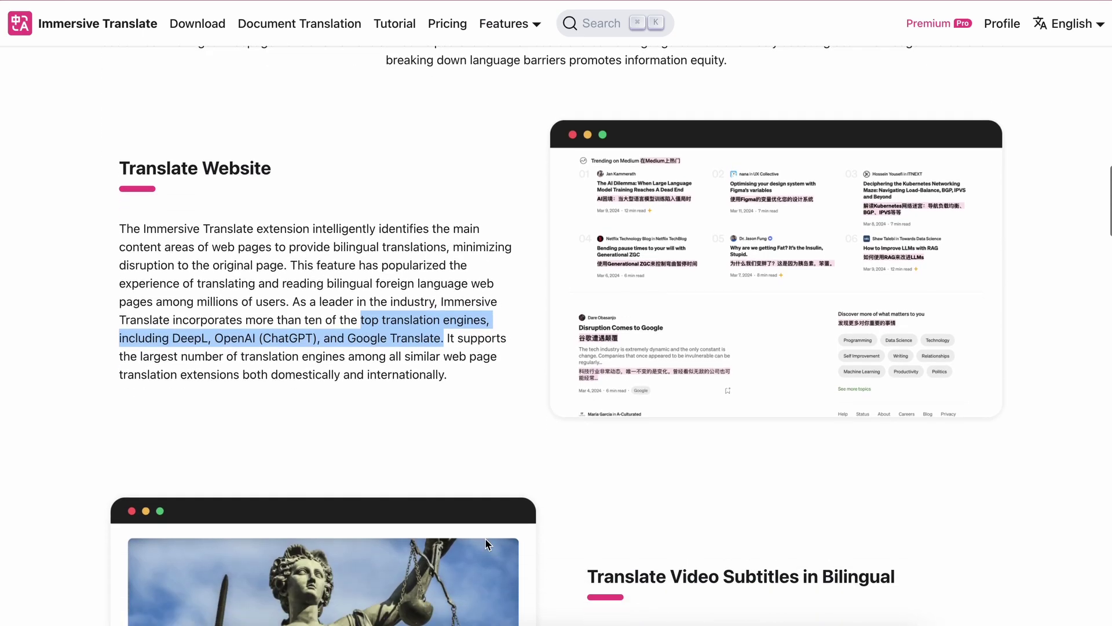
{"action": "scroll", "coordinate": [487, 544], "scroll_direction": "down", "scroll_amount": 1}
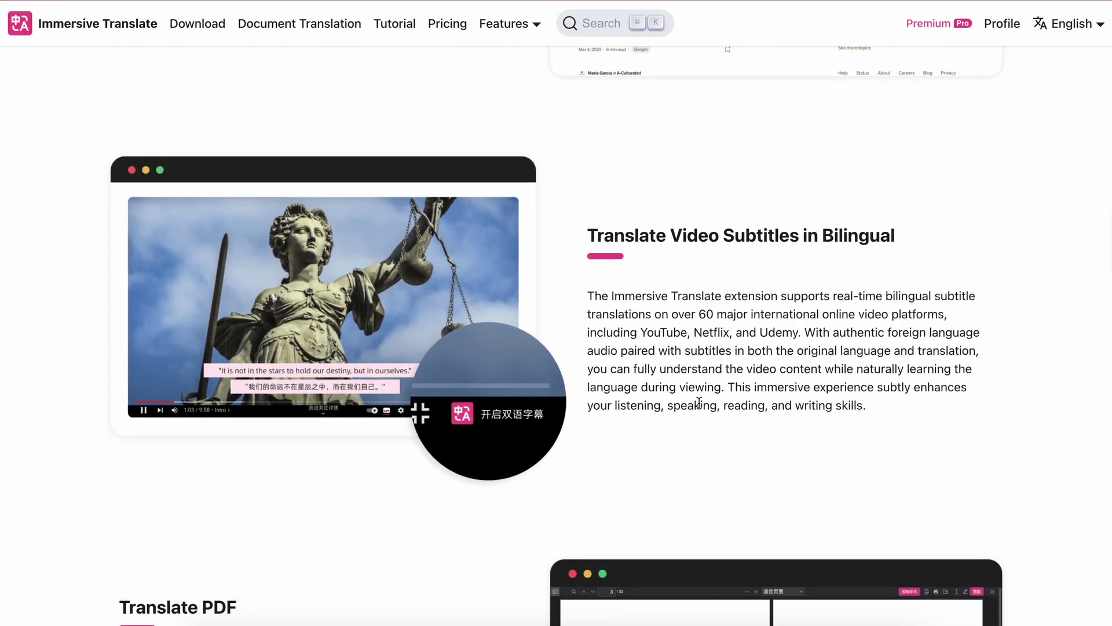
{"action": "left_click_drag", "start_coordinate": [674, 234], "coordinate": [906, 234]}
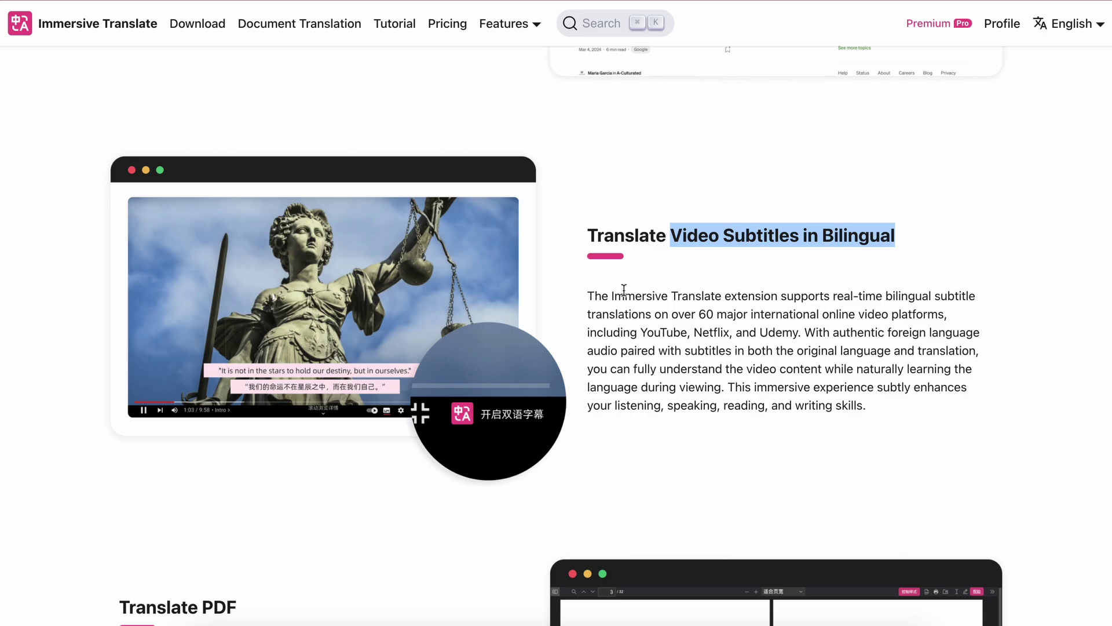
{"action": "left_click_drag", "start_coordinate": [832, 298], "coordinate": [942, 307]}
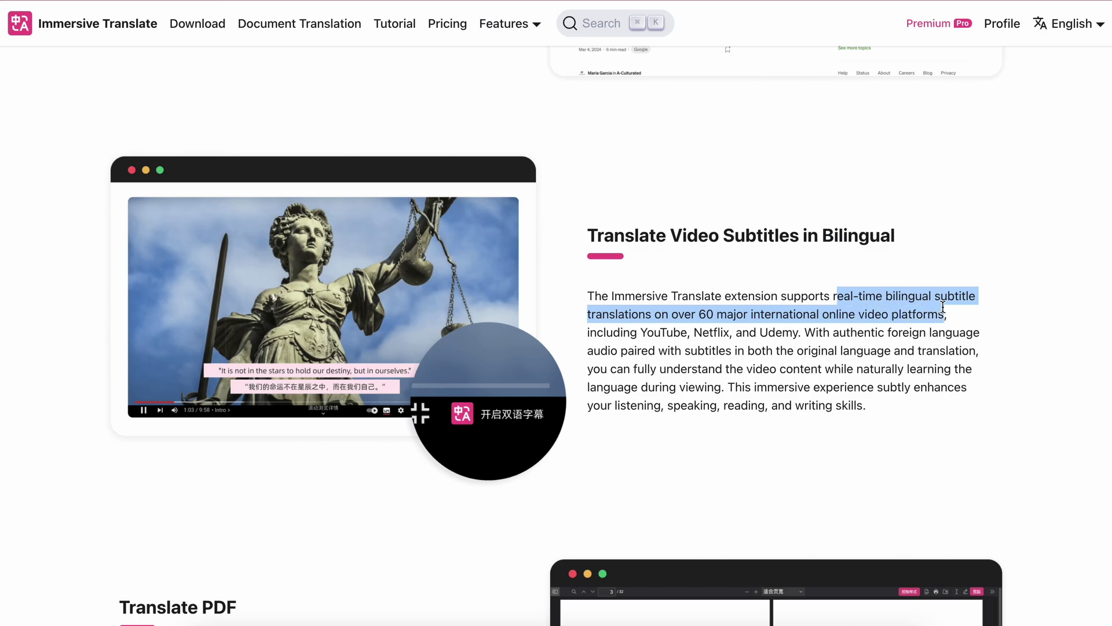
{"action": "left_click_drag", "start_coordinate": [588, 337], "coordinate": [802, 334]}
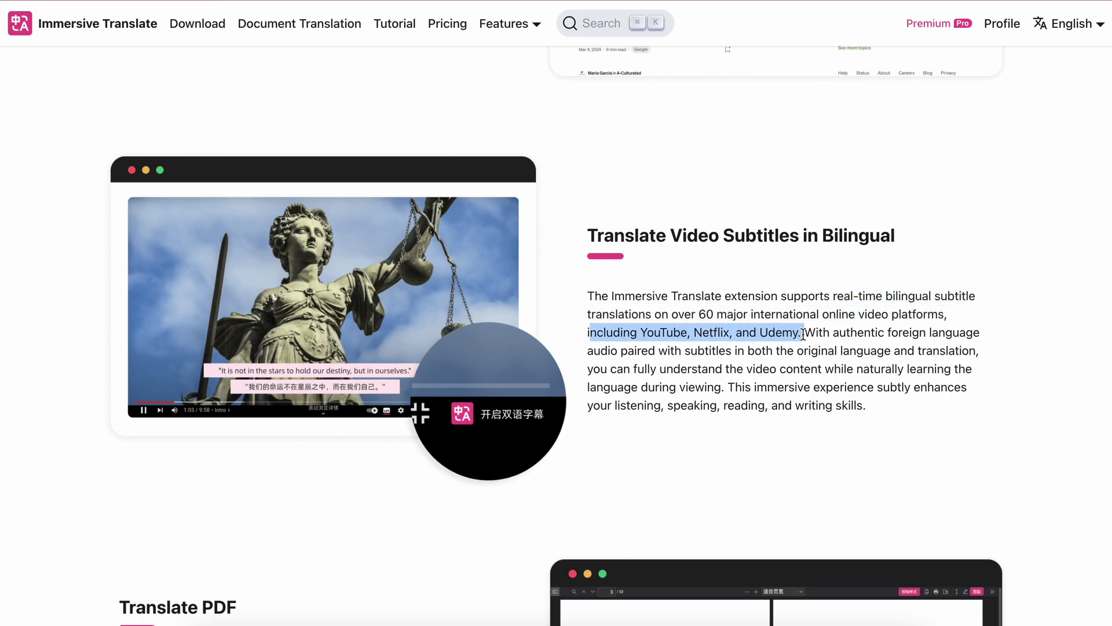
{"action": "left_click", "coordinate": [830, 385]}
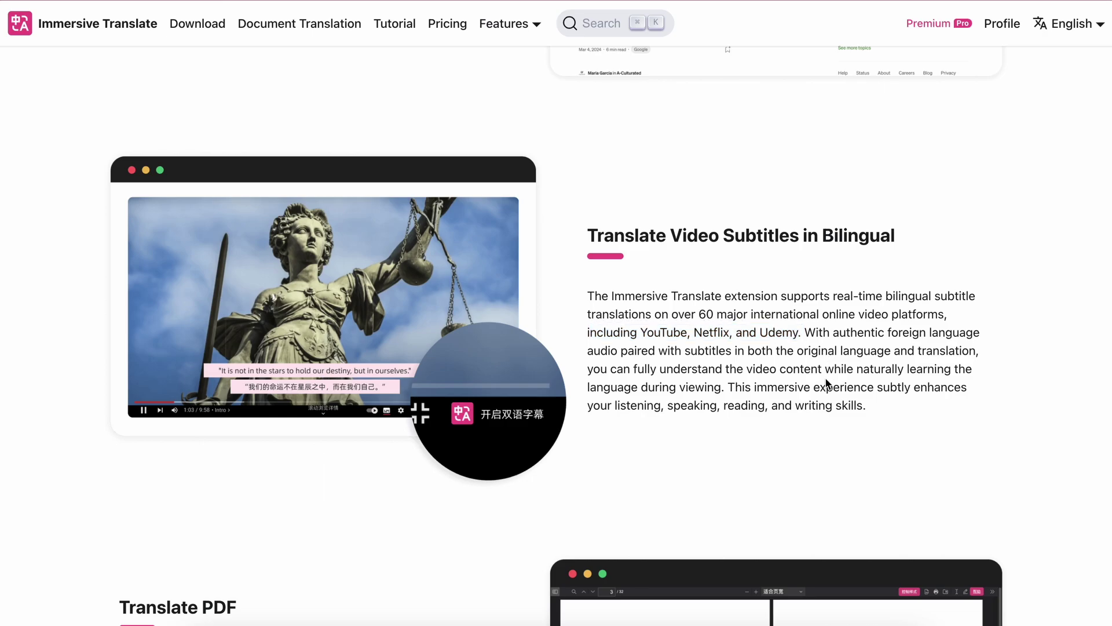
{"action": "scroll", "coordinate": [827, 382], "scroll_direction": "down", "scroll_amount": 7}
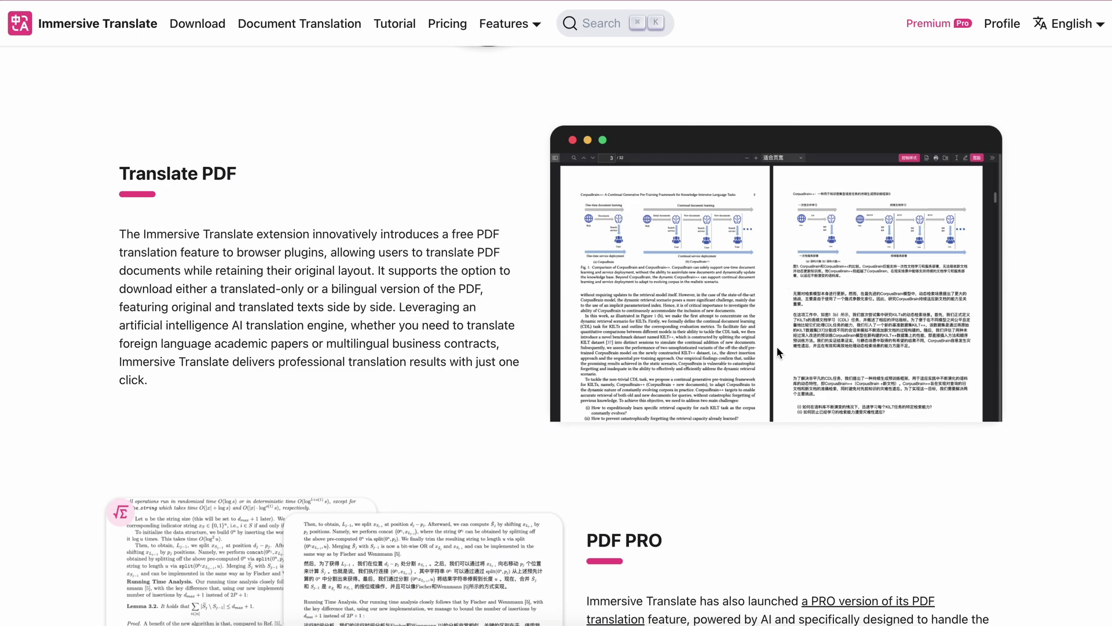
- In PDF PRO, highlight the complex-PDF-files claim, then the academic papers and intricate tables phrase
{"action": "scroll", "coordinate": [776, 345], "scroll_direction": "down", "scroll_amount": 6}
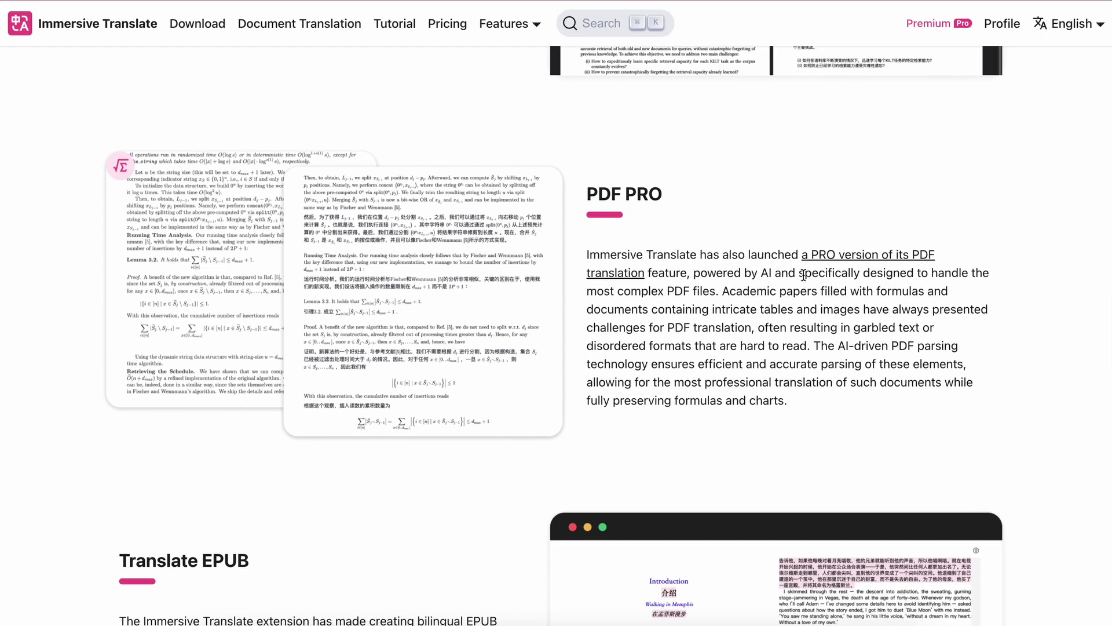
{"action": "left_click_drag", "start_coordinate": [804, 275], "coordinate": [716, 294]}
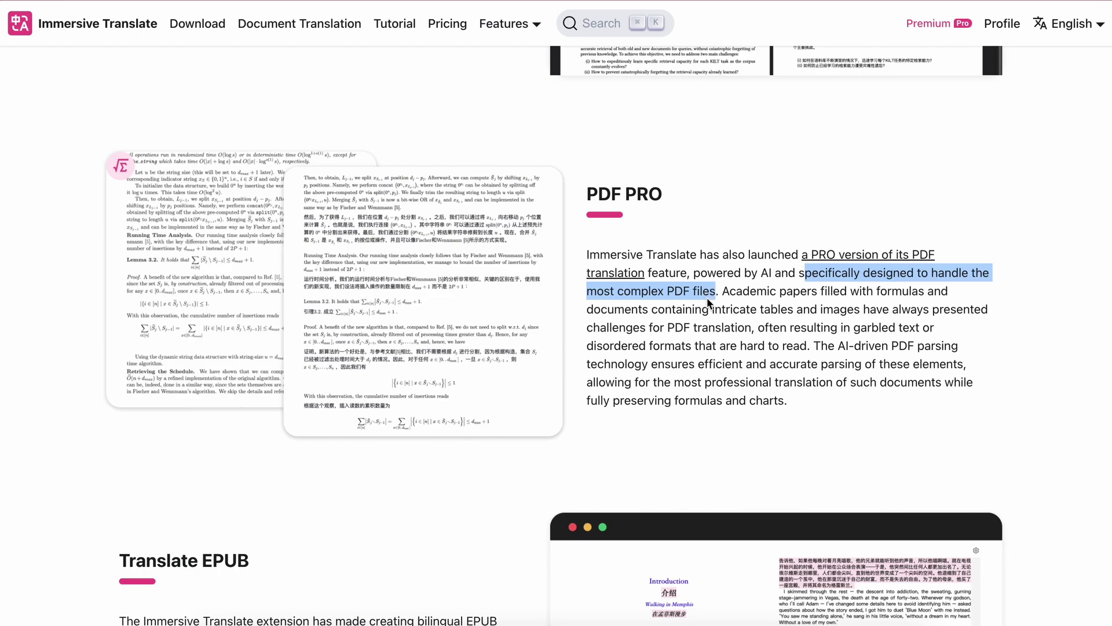
{"action": "left_click", "coordinate": [720, 323]}
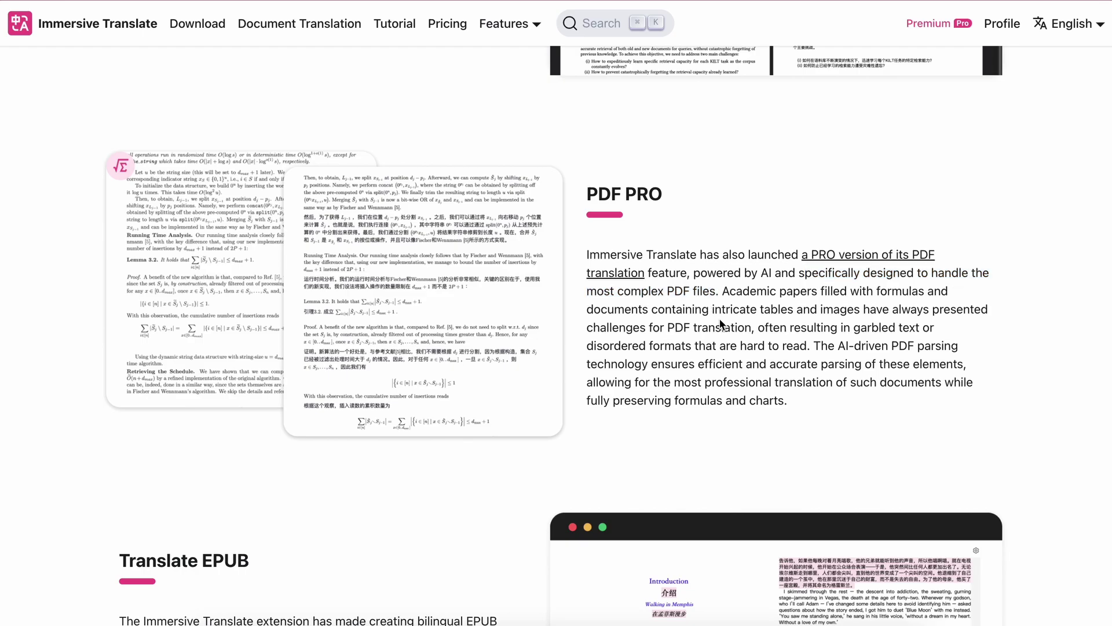
{"action": "left_click_drag", "start_coordinate": [723, 292], "coordinate": [858, 311]}
- Scroll down and briefly select part of the Translate EPUB description
{"action": "scroll", "coordinate": [877, 363], "scroll_direction": "down", "scroll_amount": 7}
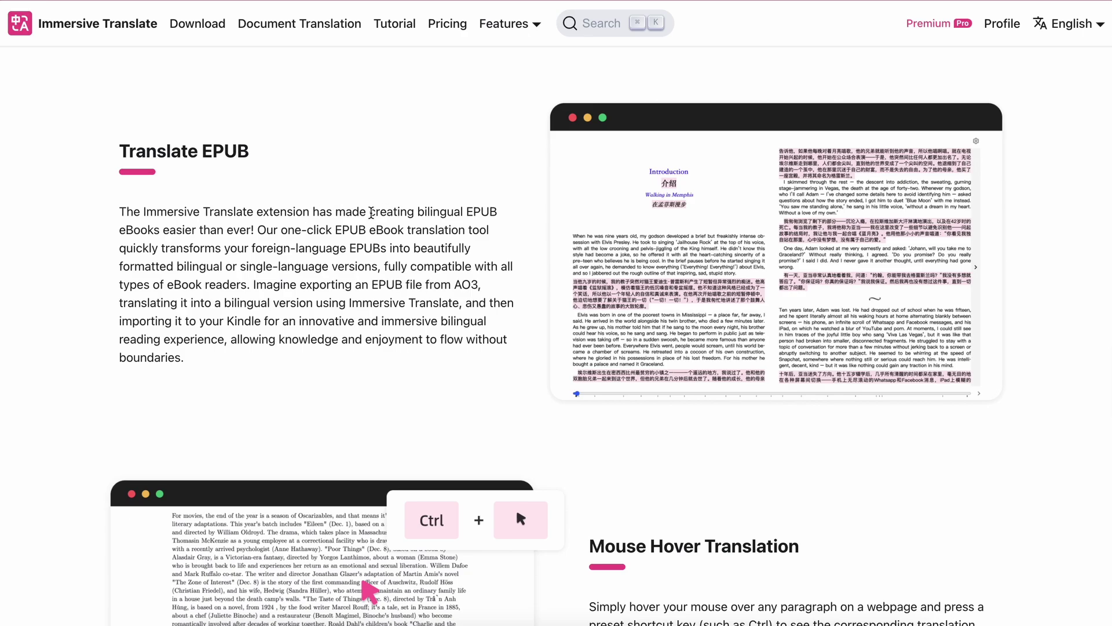
{"action": "left_click_drag", "start_coordinate": [372, 213], "coordinate": [253, 231]}
{"action": "left_click", "coordinate": [307, 294]}
- Highlight the Mouse Hover Translation description, the word Ctrl, and translations appearing below paragraphs
{"action": "scroll", "coordinate": [306, 296], "scroll_direction": "down", "scroll_amount": 5}
{"action": "scroll", "coordinate": [307, 294], "scroll_direction": "down", "scroll_amount": 2}
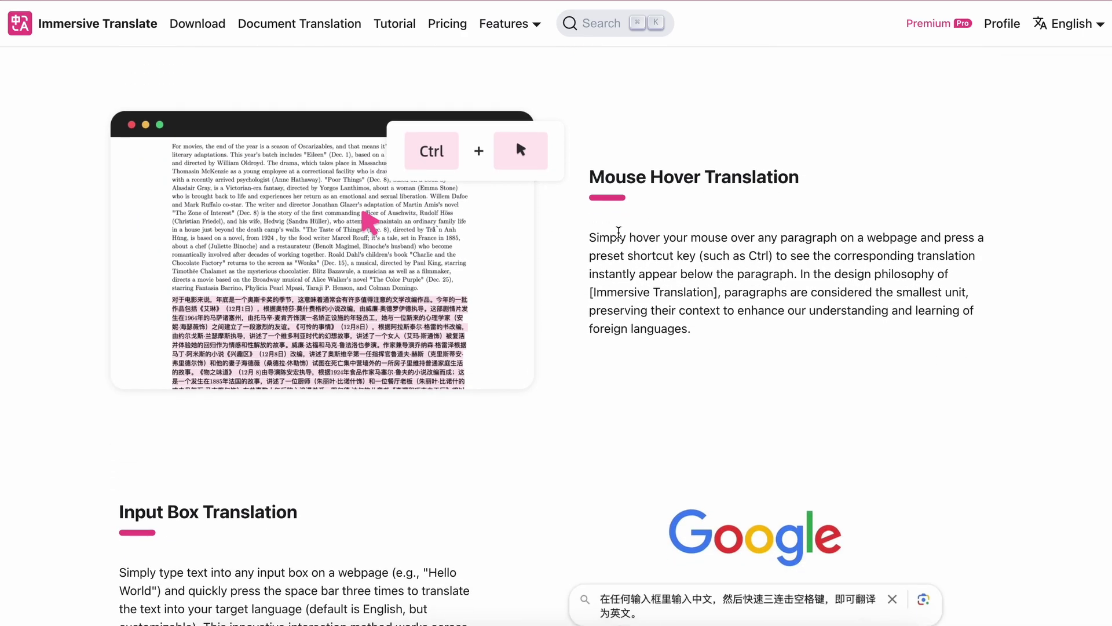
{"action": "left_click_drag", "start_coordinate": [588, 238], "coordinate": [697, 255]}
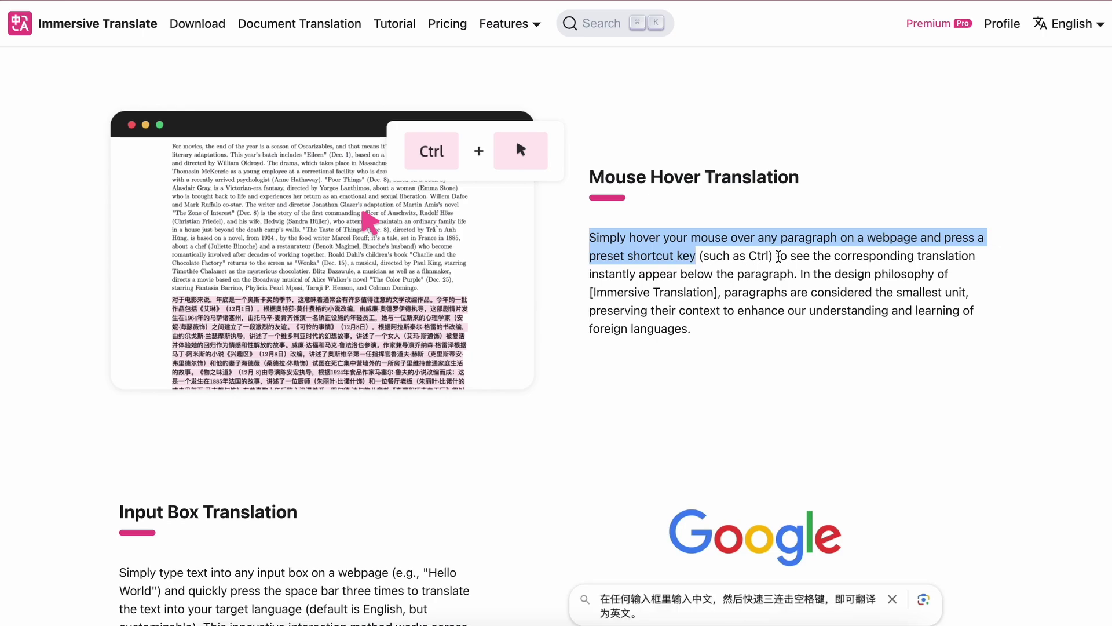
{"action": "double_click", "coordinate": [759, 255]}
{"action": "left_click", "coordinate": [802, 255]}
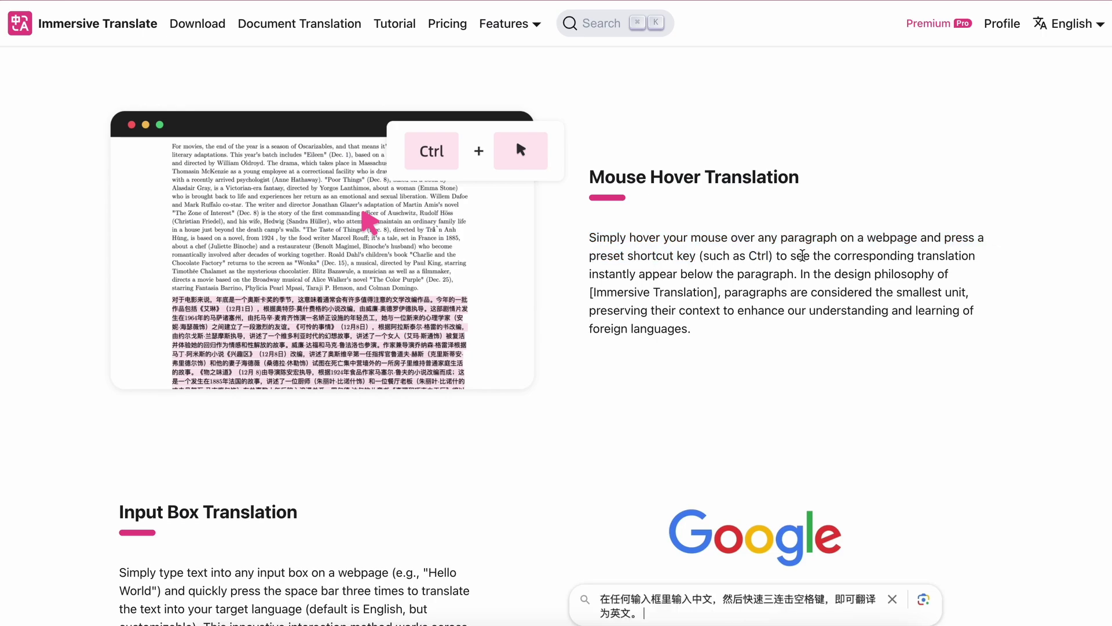
{"action": "double_click", "coordinate": [777, 255]}
{"action": "left_click_drag", "start_coordinate": [777, 255], "coordinate": [792, 272]}
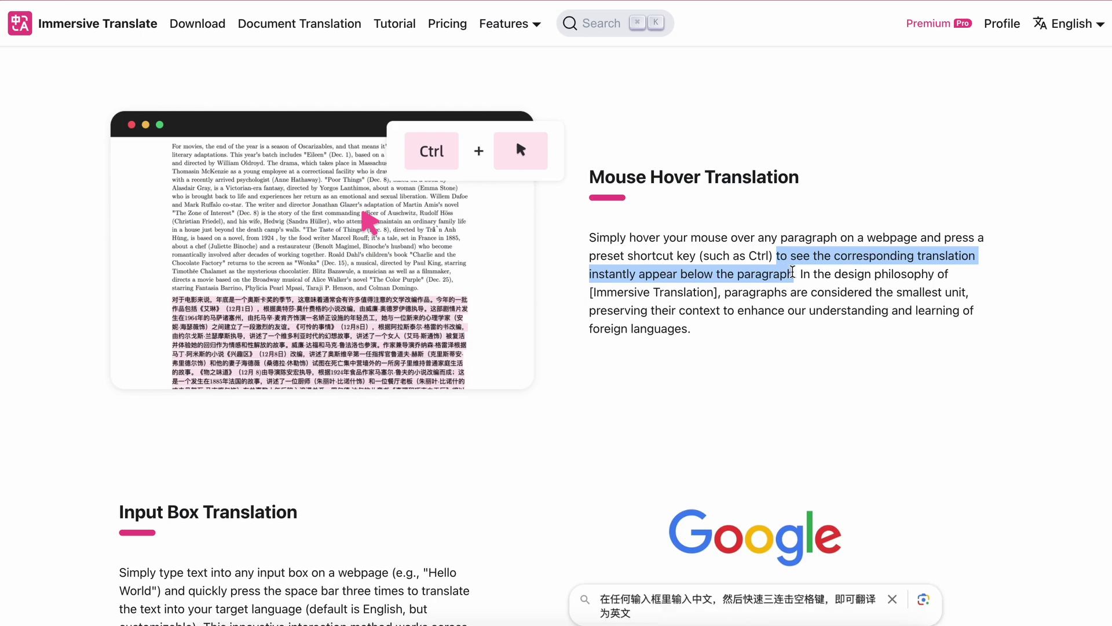
{"action": "left_click", "coordinate": [810, 332]}
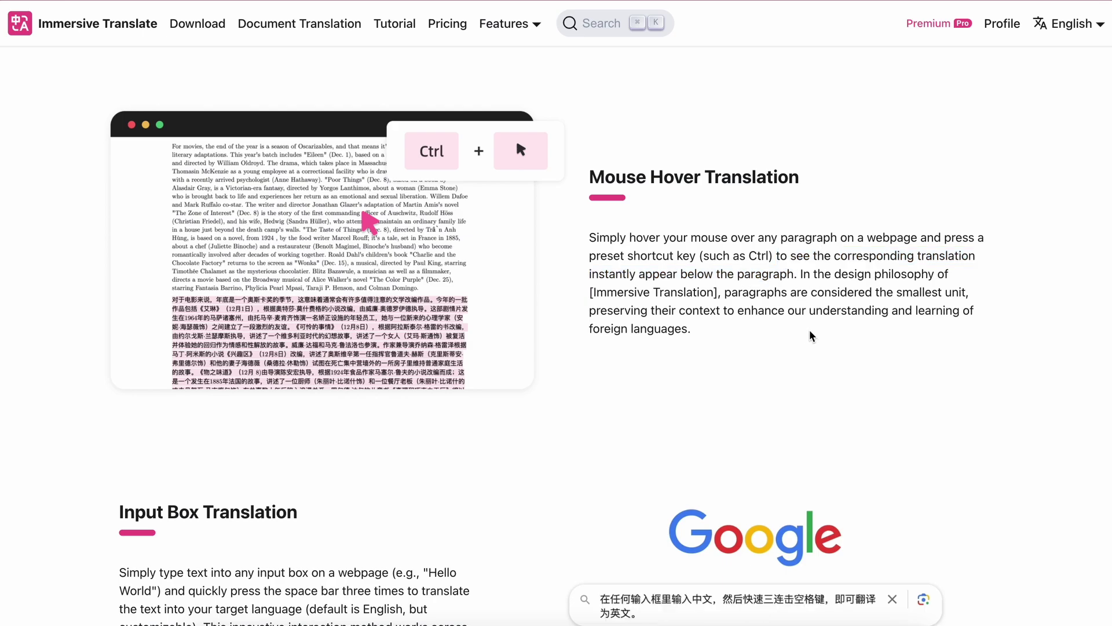
- Highlight the Input Box Translation heading and its description about translating into the target language
{"action": "scroll", "coordinate": [811, 334], "scroll_direction": "down", "scroll_amount": 3}
{"action": "scroll", "coordinate": [808, 329], "scroll_direction": "down", "scroll_amount": 4}
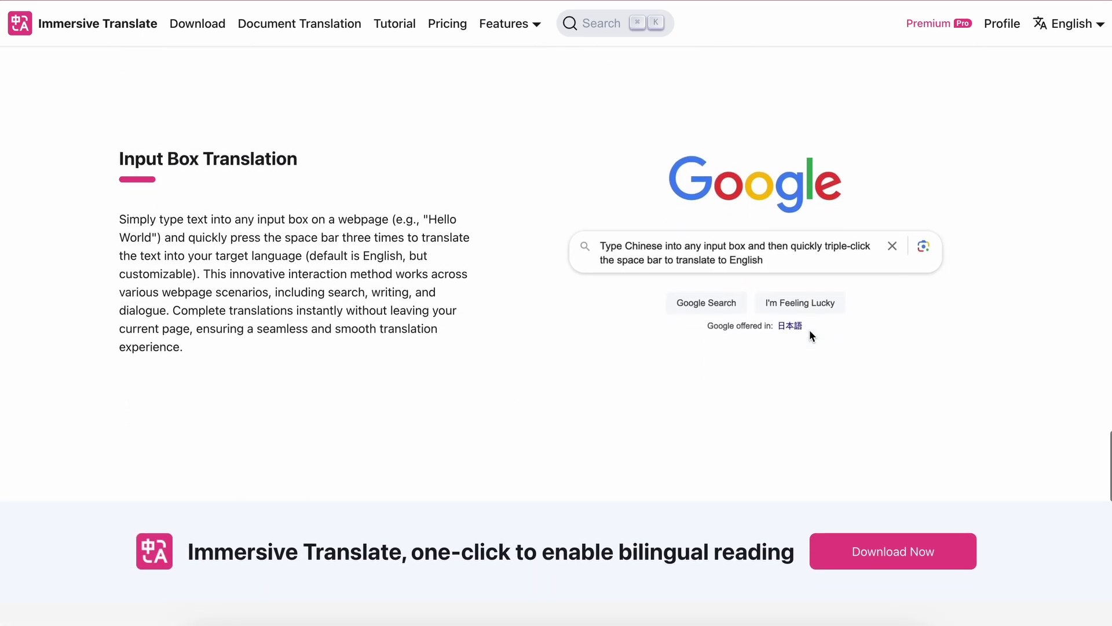
{"action": "left_click_drag", "start_coordinate": [118, 160], "coordinate": [308, 161]}
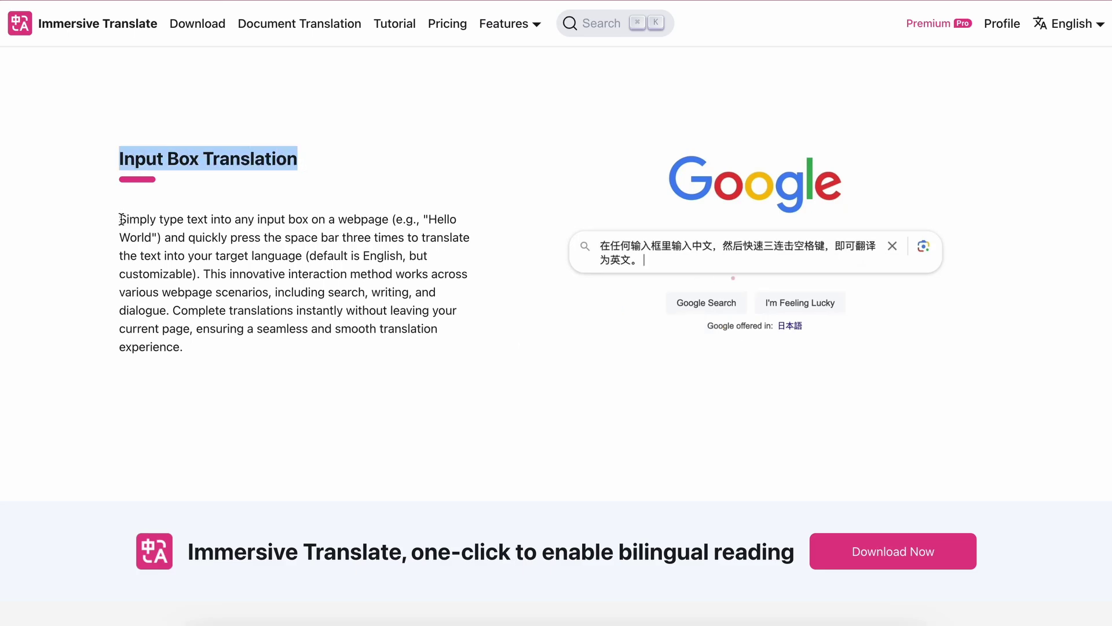
{"action": "left_click_drag", "start_coordinate": [121, 219], "coordinate": [404, 237]}
{"action": "left_click", "coordinate": [429, 237]}
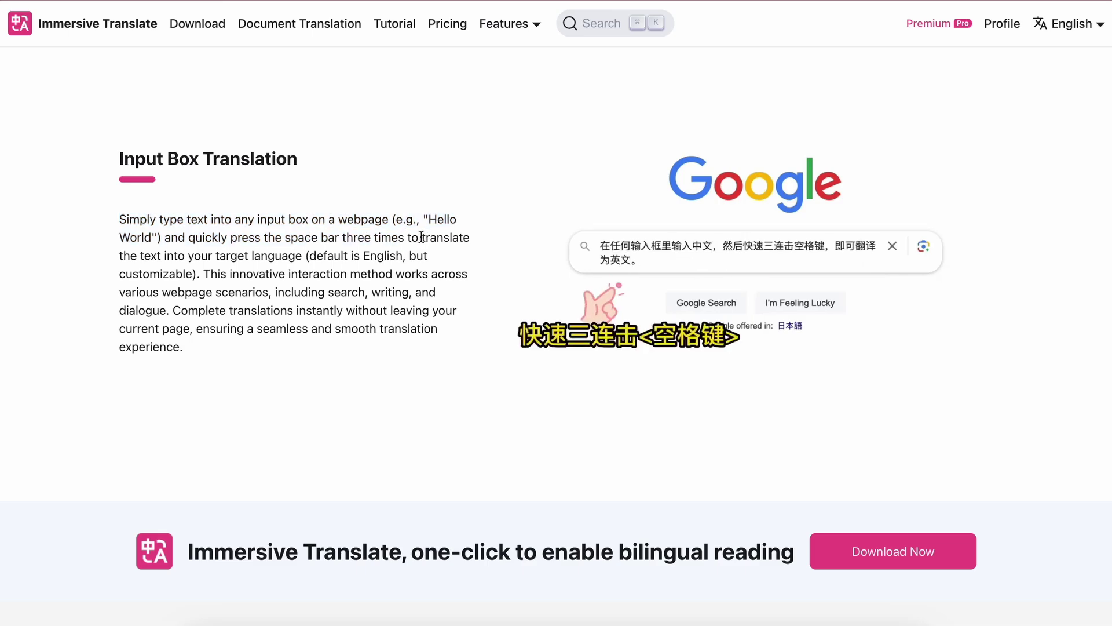
{"action": "left_click_drag", "start_coordinate": [422, 238], "coordinate": [303, 258]}
{"action": "left_click", "coordinate": [344, 325]}
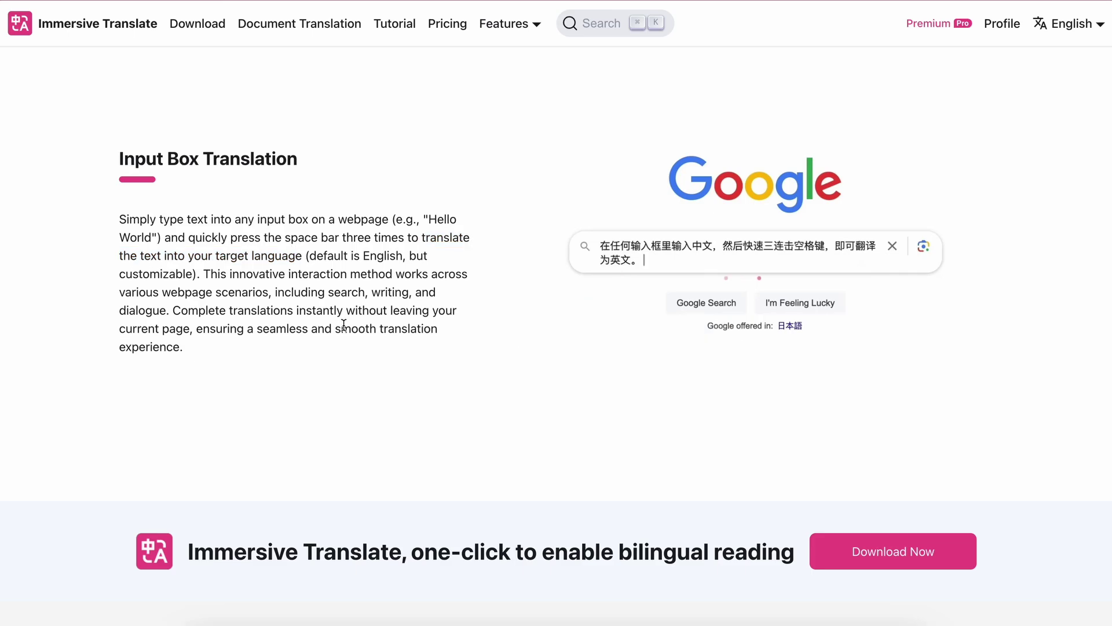
- Scroll further down the homepage past the remaining feature sections and testimonials
{"action": "scroll", "coordinate": [345, 330], "scroll_direction": "down", "scroll_amount": 3}
{"action": "scroll", "coordinate": [345, 330], "scroll_direction": "down", "scroll_amount": 9}
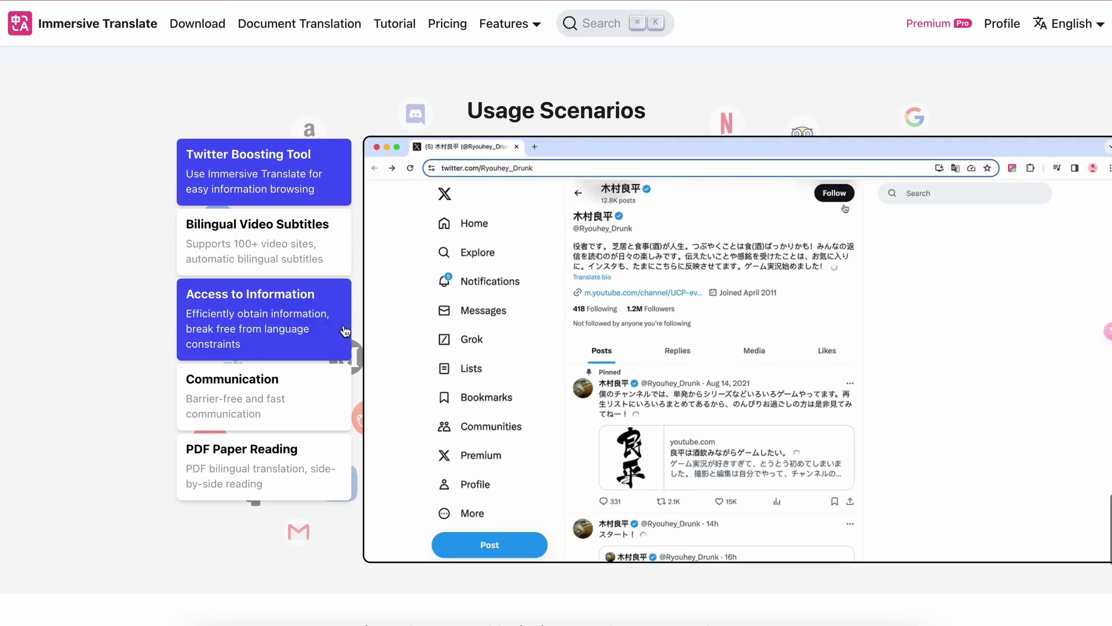
{"action": "scroll", "coordinate": [344, 330], "scroll_direction": "down", "scroll_amount": 7}
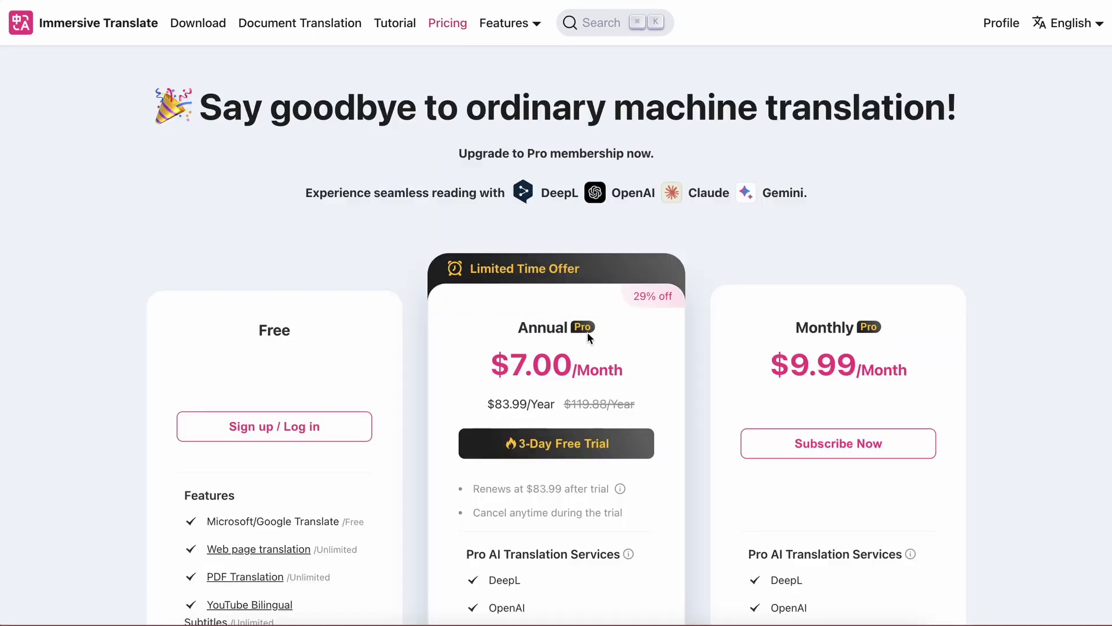
{"action": "scroll", "coordinate": [587, 334], "scroll_direction": "down", "scroll_amount": 4}
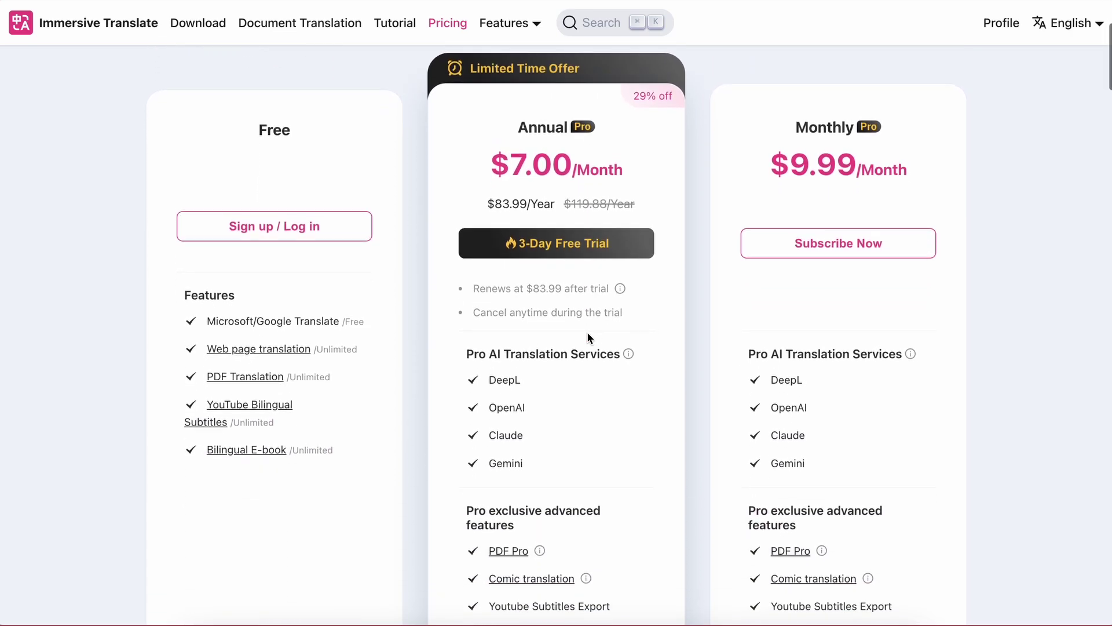
{"action": "left_click_drag", "start_coordinate": [502, 183], "coordinate": [648, 171]}
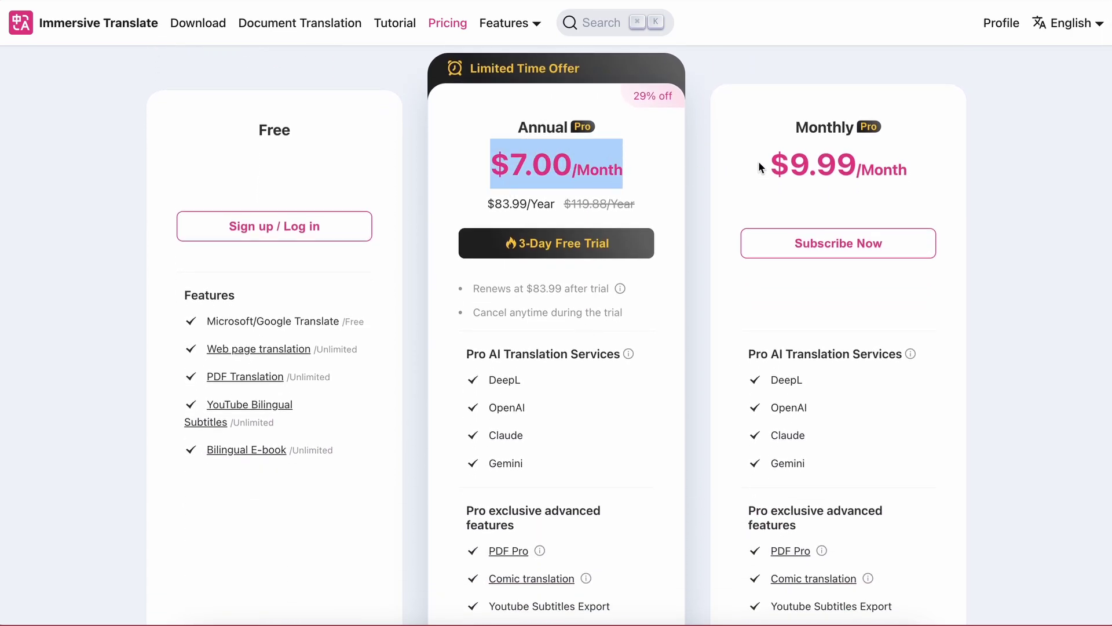
{"action": "left_click_drag", "start_coordinate": [772, 158], "coordinate": [966, 177]}
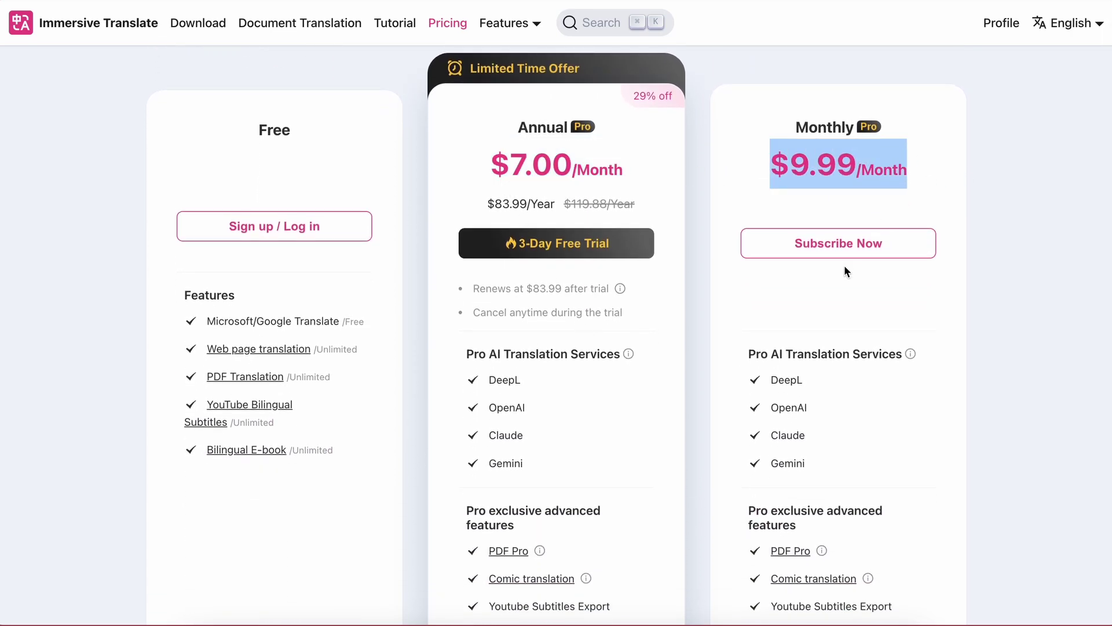
{"action": "left_click", "coordinate": [839, 366]}
{"action": "scroll", "coordinate": [840, 367], "scroll_direction": "down", "scroll_amount": 2}
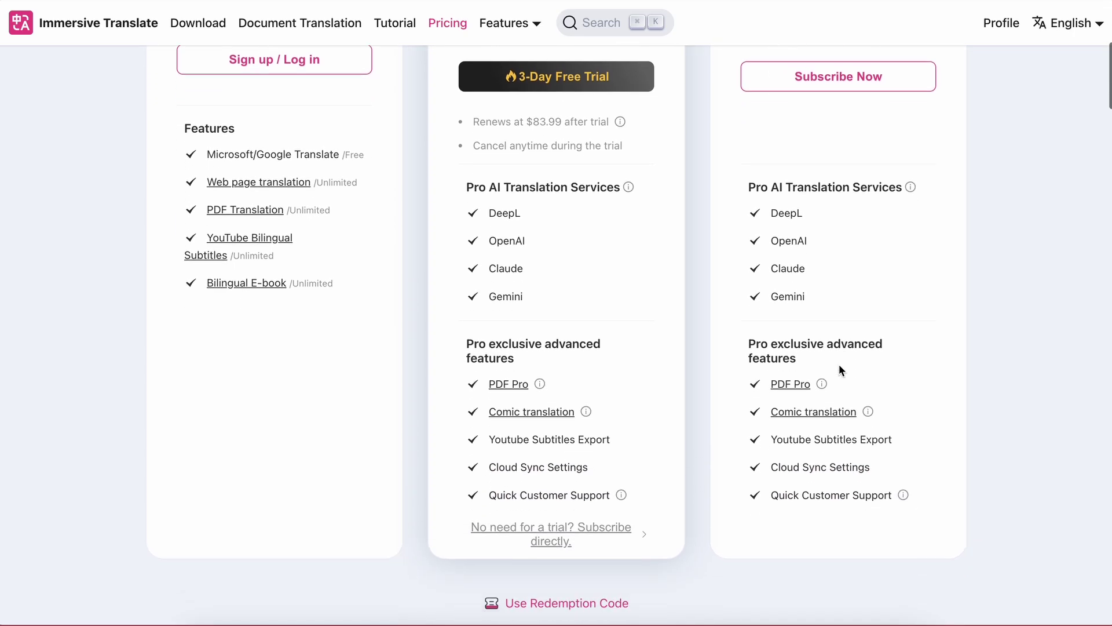
{"action": "scroll", "coordinate": [839, 364], "scroll_direction": "up", "scroll_amount": 3}
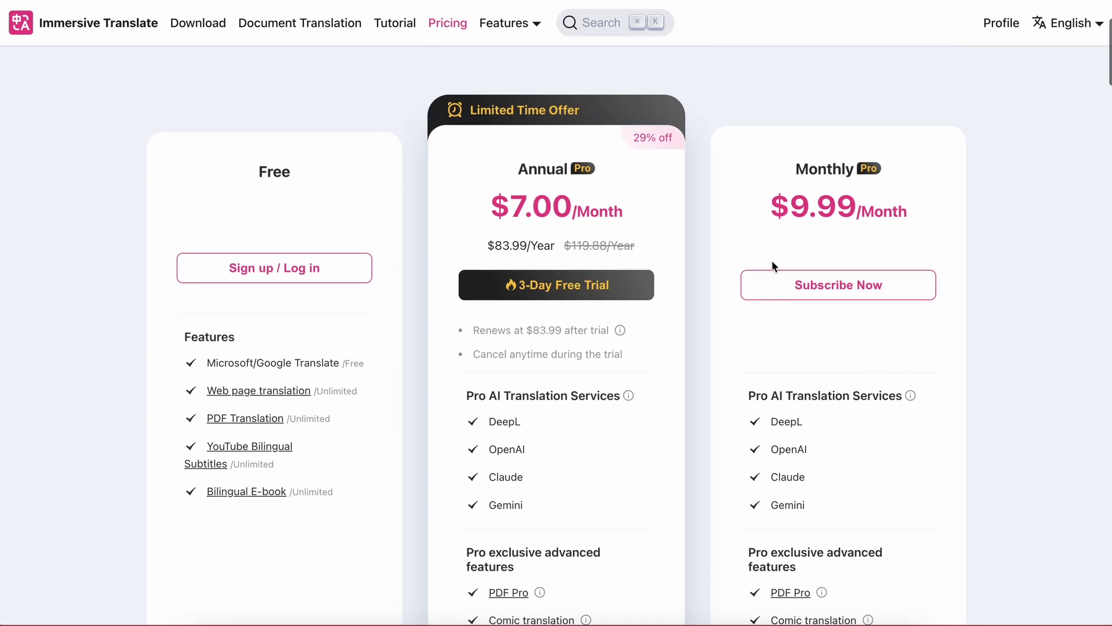
{"action": "scroll", "coordinate": [782, 339], "scroll_direction": "up", "scroll_amount": 3}
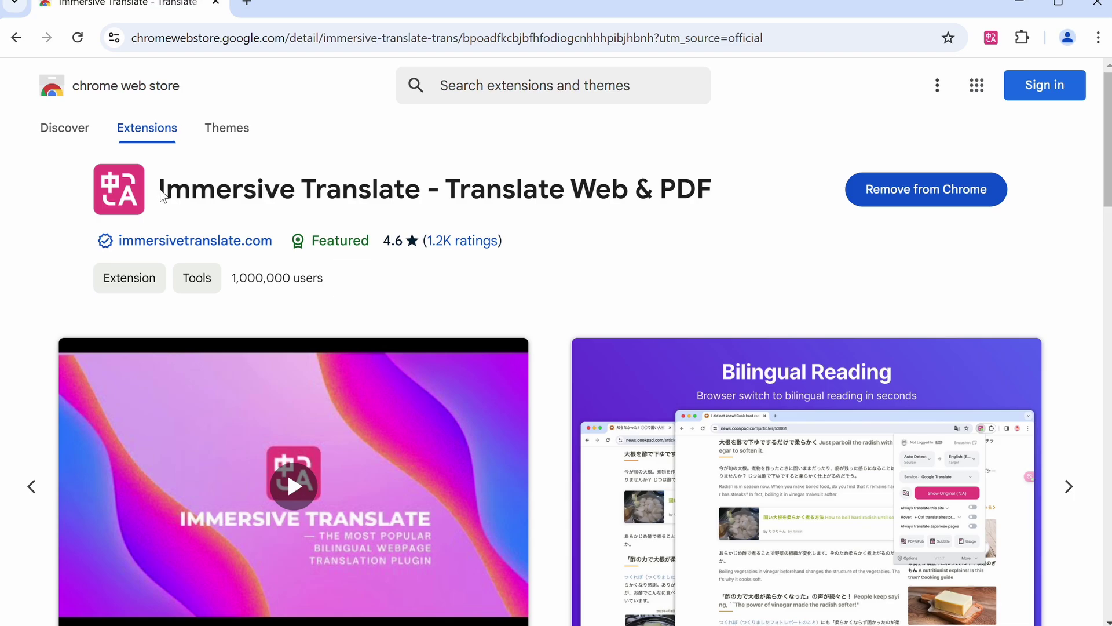
- Highlight the extension's title and its 1,000,000 users count on the Web Store listing
{"action": "left_click_drag", "start_coordinate": [163, 190], "coordinate": [711, 183]}
{"action": "left_click", "coordinate": [650, 221]}
{"action": "left_click_drag", "start_coordinate": [324, 279], "coordinate": [230, 279]}
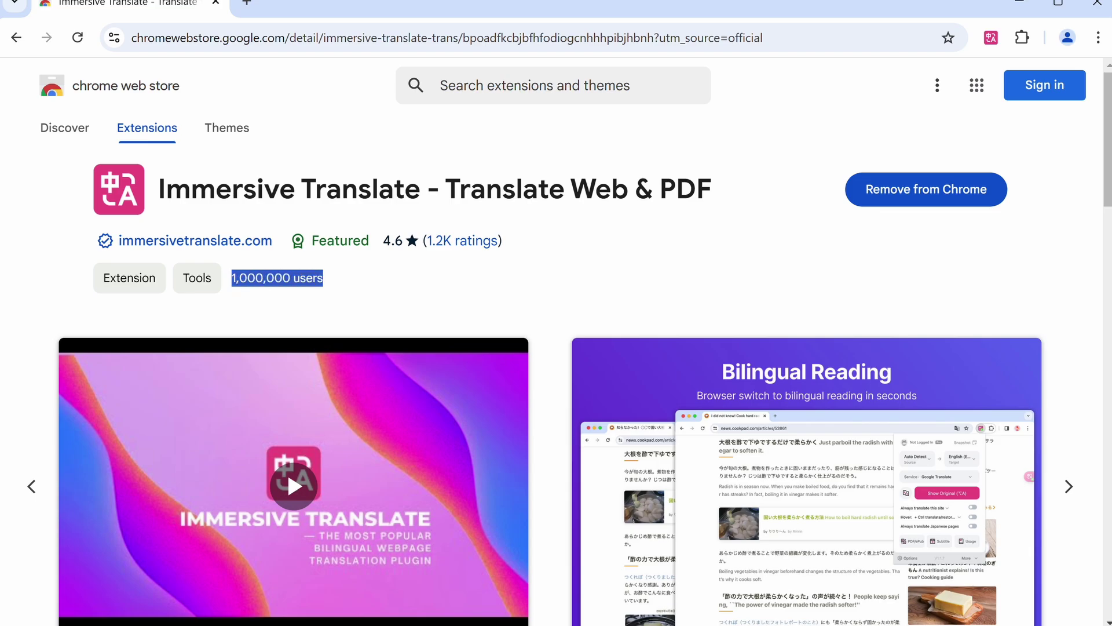
{"action": "left_click", "coordinate": [329, 296]}
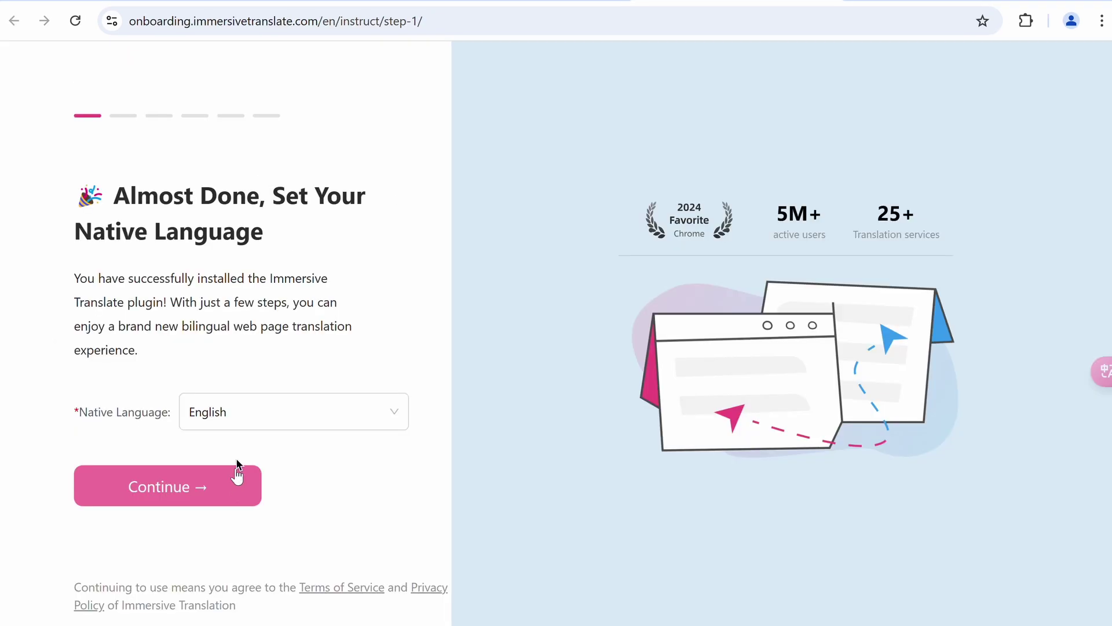
- Keep English as native language, pin Immersive Translate to the toolbar, and continue to page translation
{"action": "left_click", "coordinate": [233, 495]}
{"action": "left_click", "coordinate": [233, 495]}
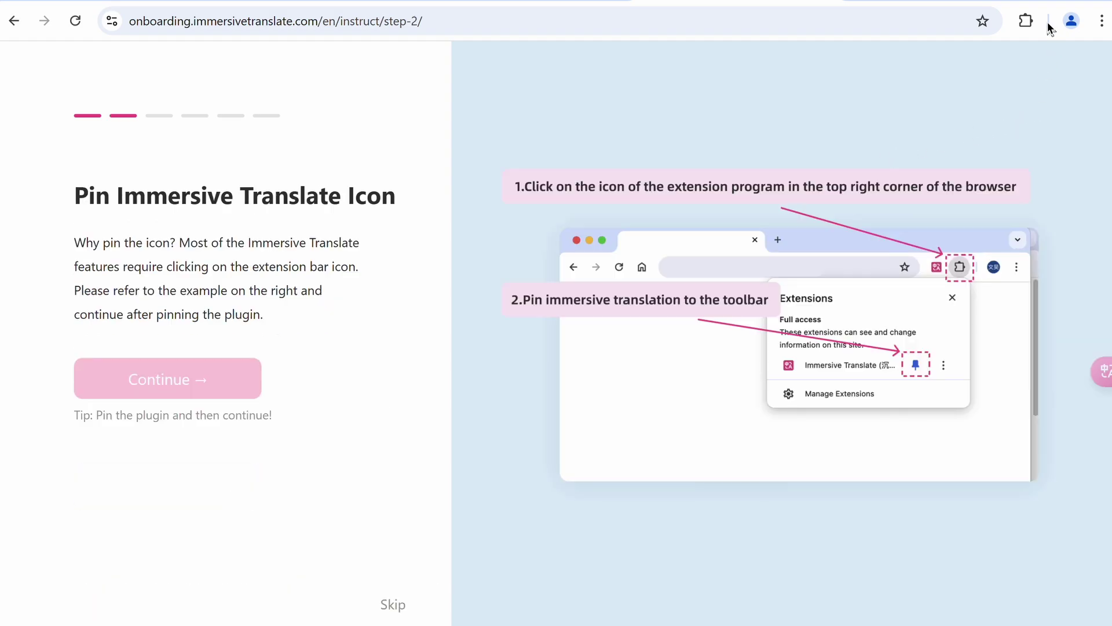
{"action": "left_click", "coordinate": [1028, 24]}
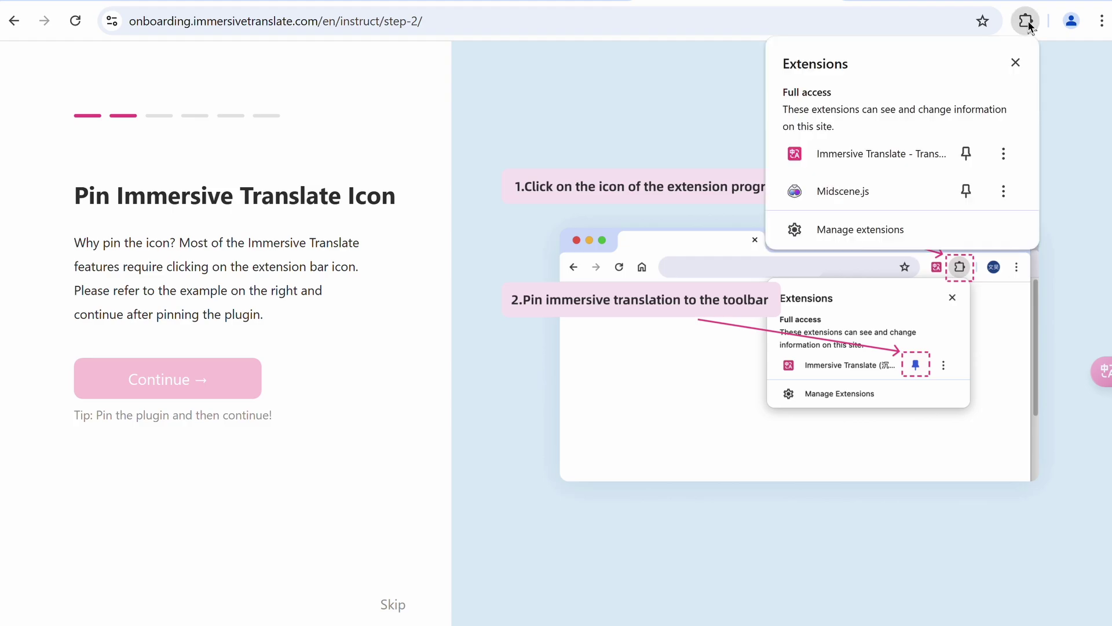
{"action": "left_click", "coordinate": [976, 152]}
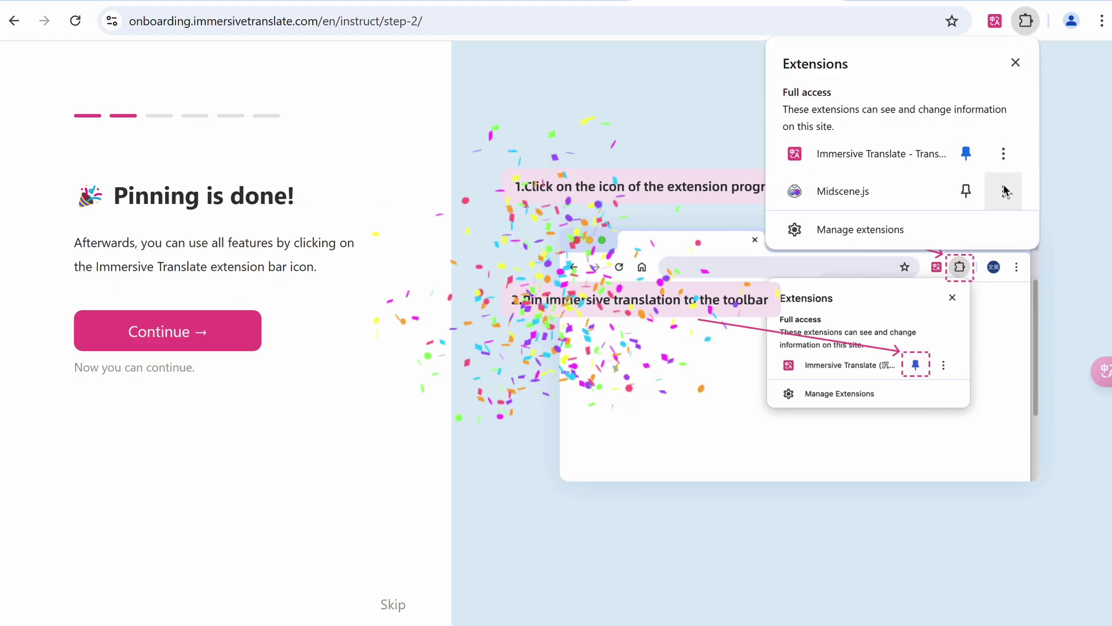
{"action": "left_click", "coordinate": [223, 333]}
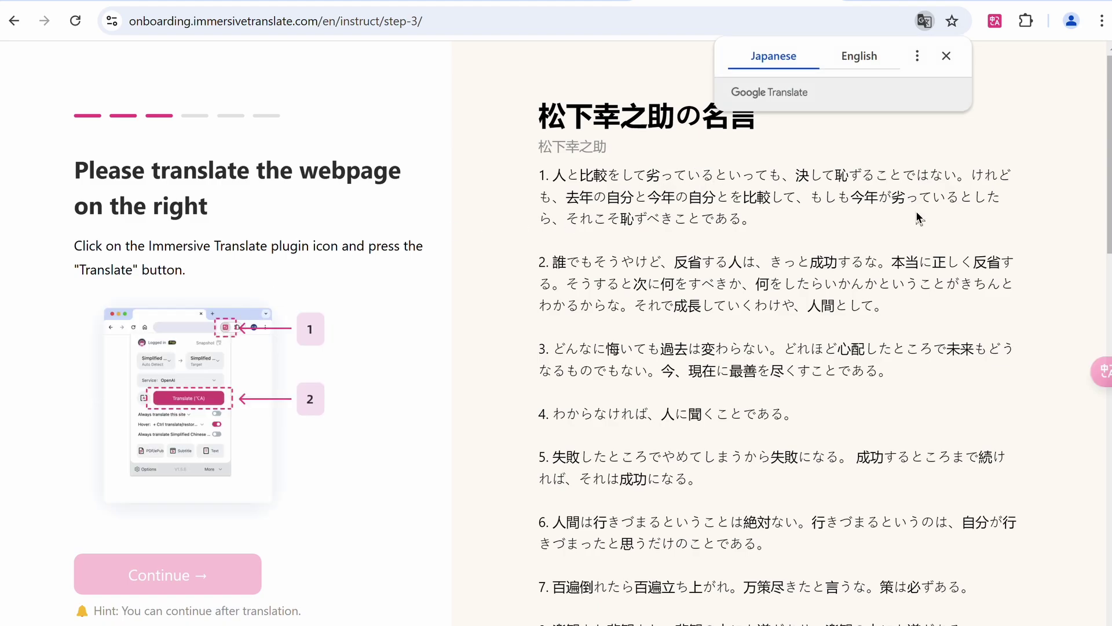
- Dismiss Chrome's own translation offer, translate the Japanese sample page with Immersive Translate, and continue
{"action": "left_click", "coordinate": [972, 198]}
{"action": "left_click", "coordinate": [995, 22]}
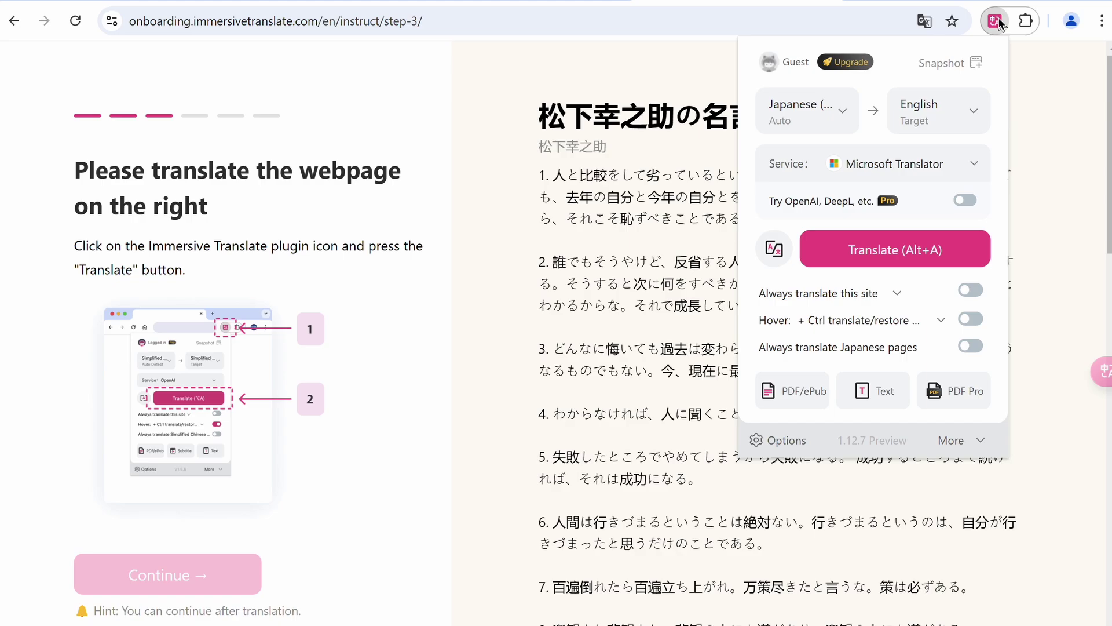
{"action": "left_click", "coordinate": [872, 253]}
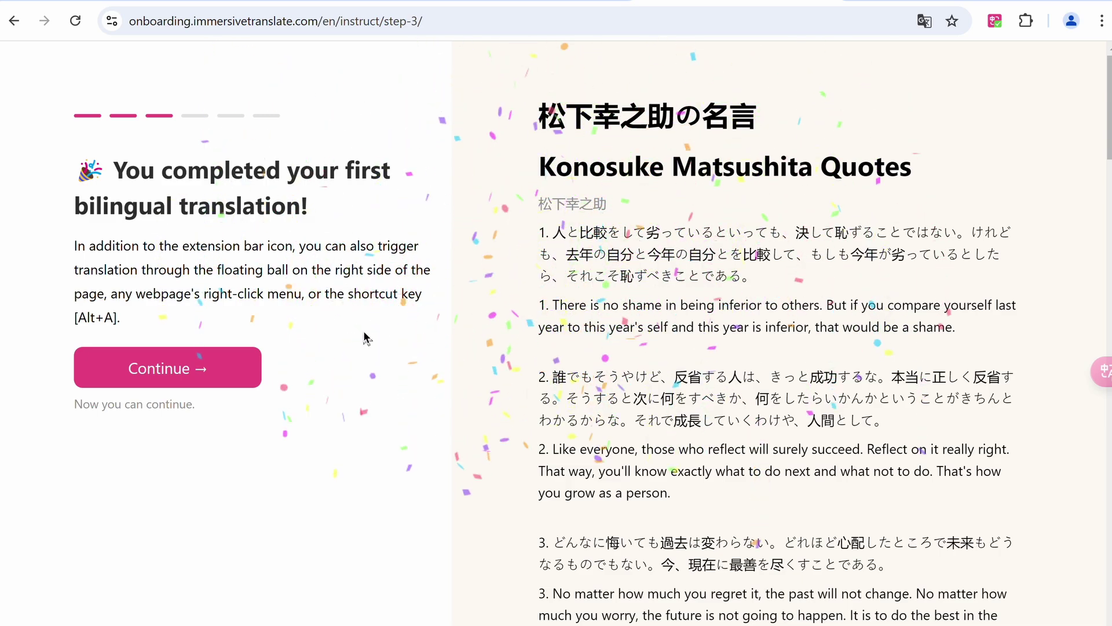
{"action": "left_click", "coordinate": [251, 368]}
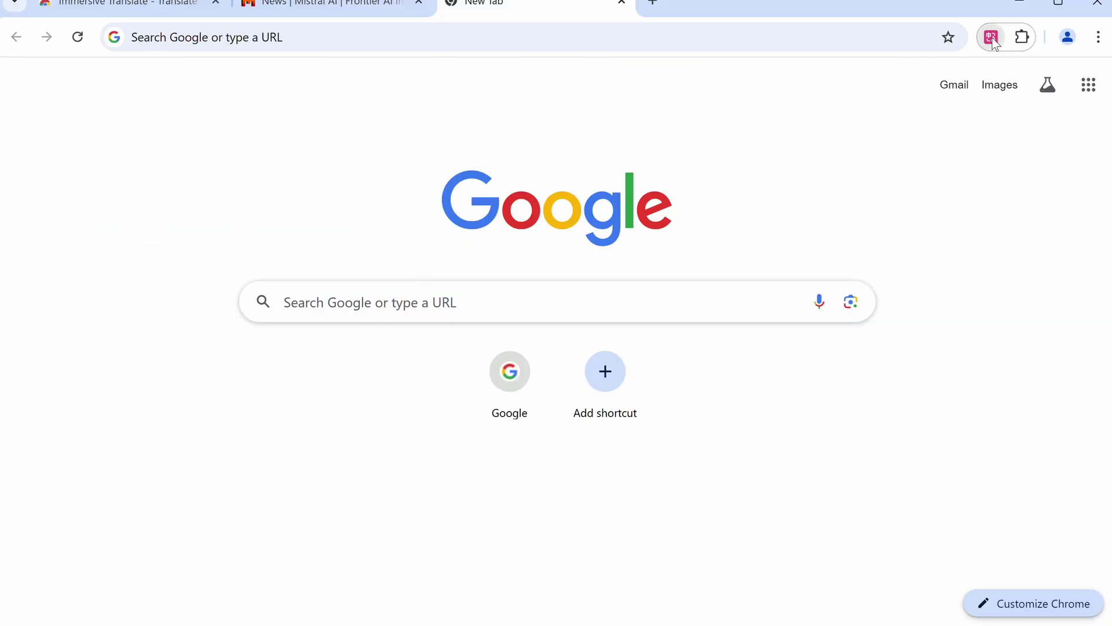
- Review the panel's source and target lists, keeping Auto to Simplified Chinese, then view available services
{"action": "left_click", "coordinate": [992, 38]}
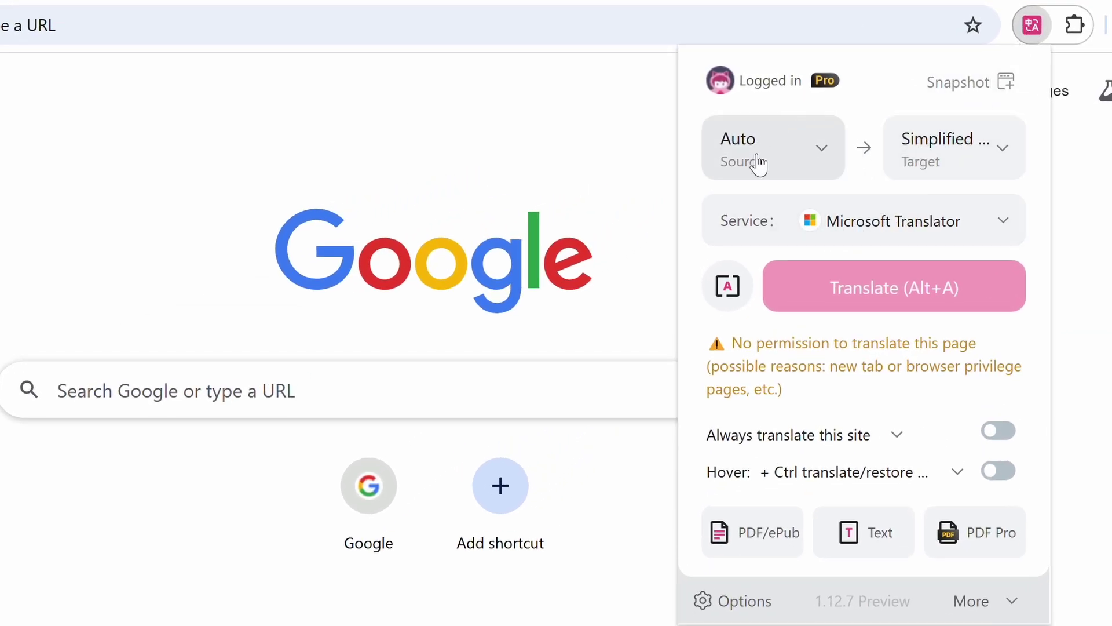
{"action": "left_click", "coordinate": [822, 155]}
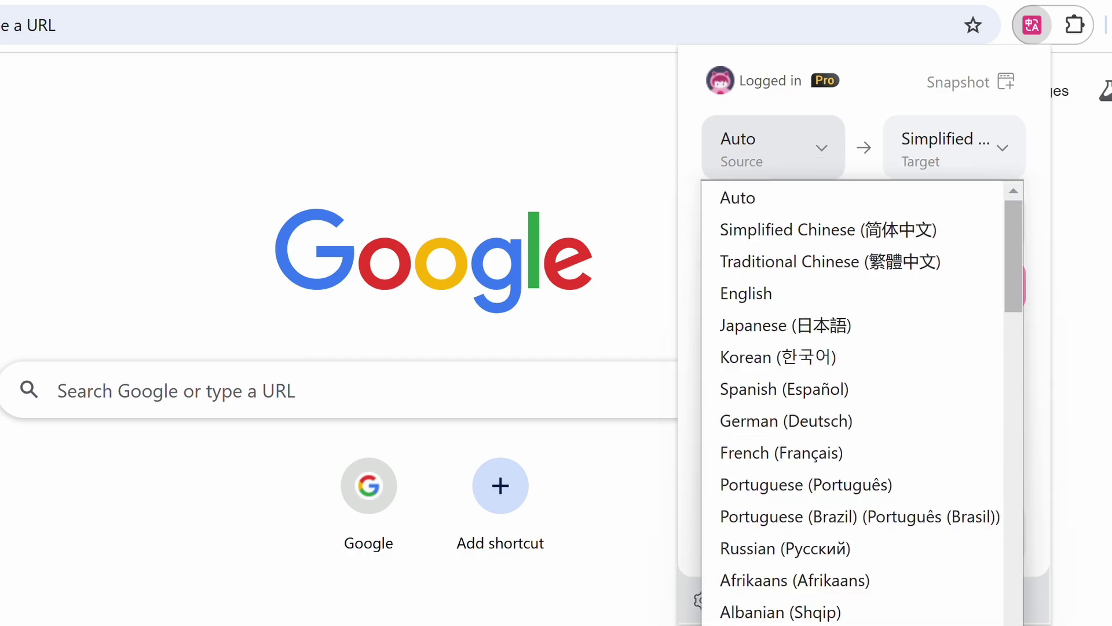
{"action": "left_click", "coordinate": [816, 163]}
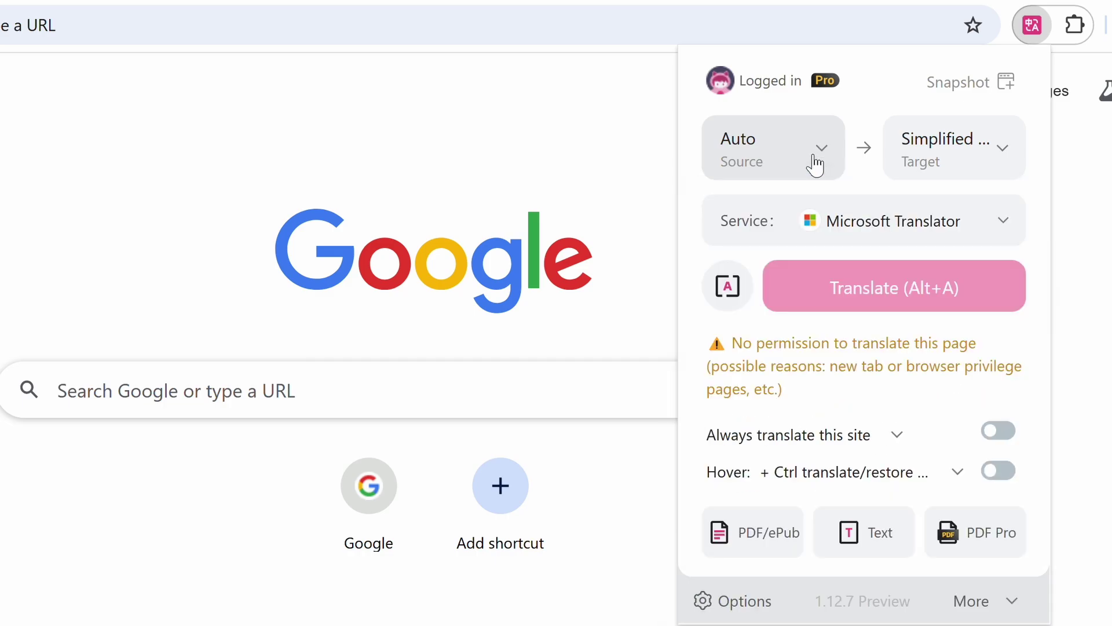
{"action": "left_click", "coordinate": [936, 150]}
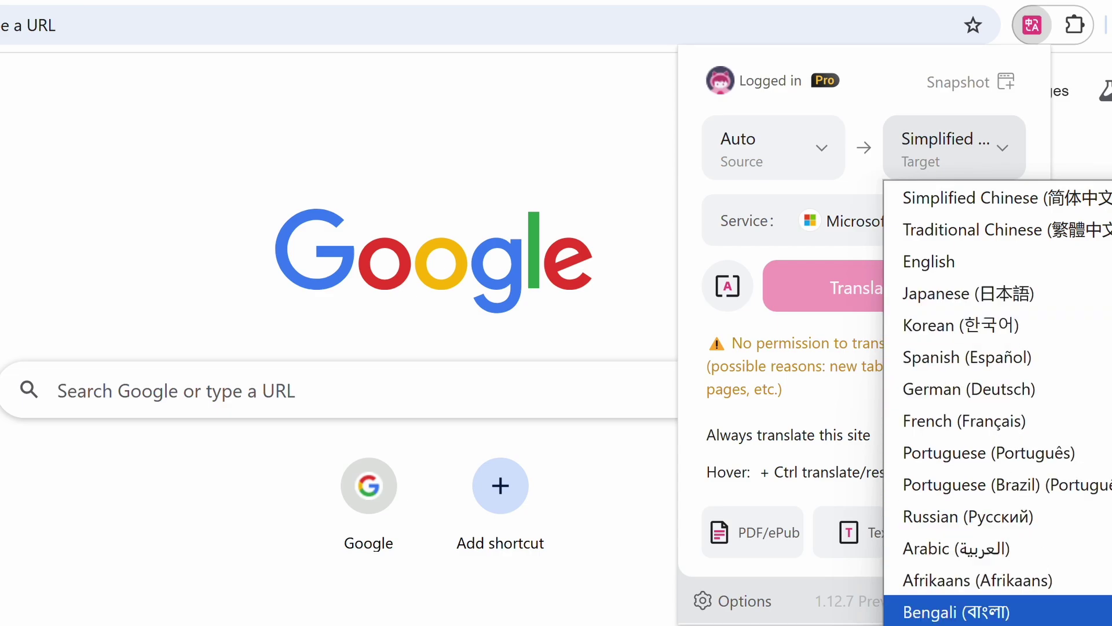
{"action": "left_click", "coordinate": [960, 150]}
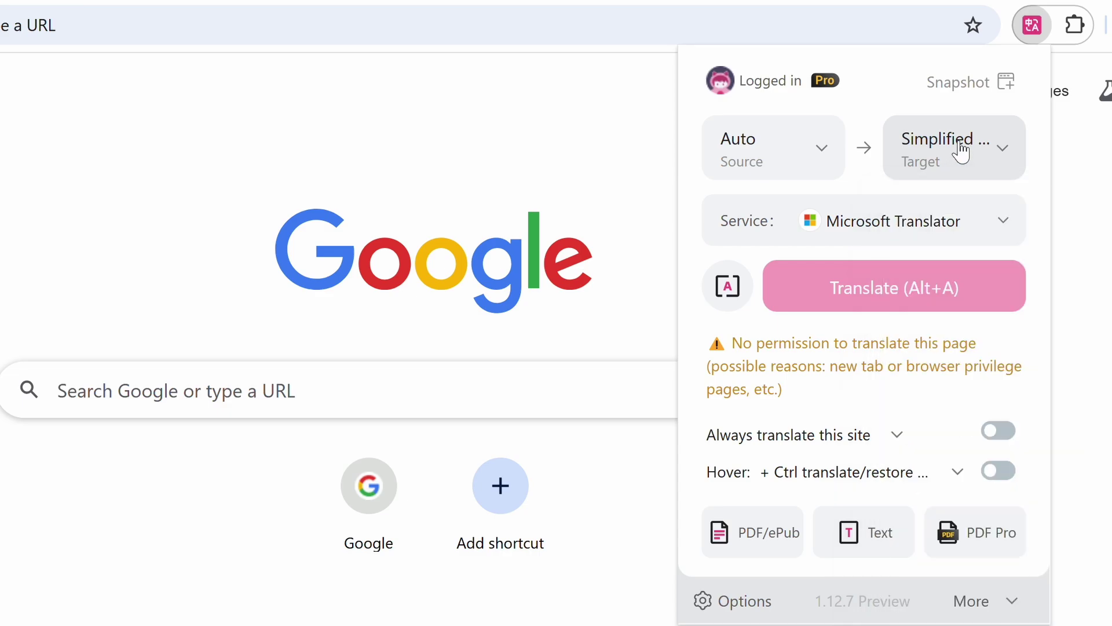
{"action": "left_click", "coordinate": [928, 209]}
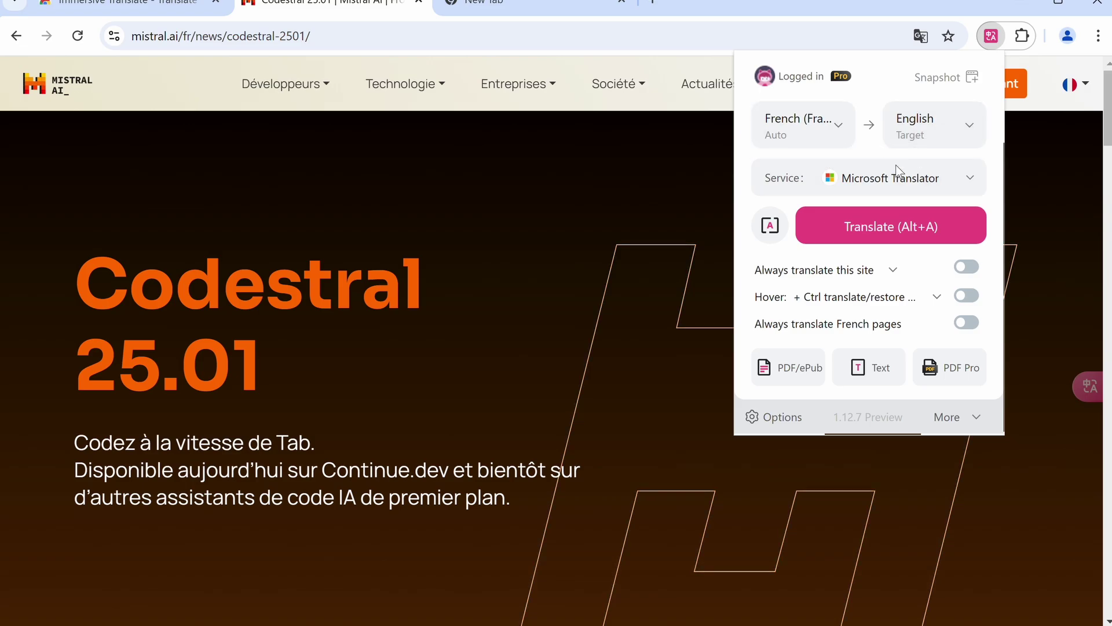
- Translate the French Codestral 25.01 page into English, highlight the subtitle lines, and scroll down
{"action": "left_click", "coordinate": [885, 222]}
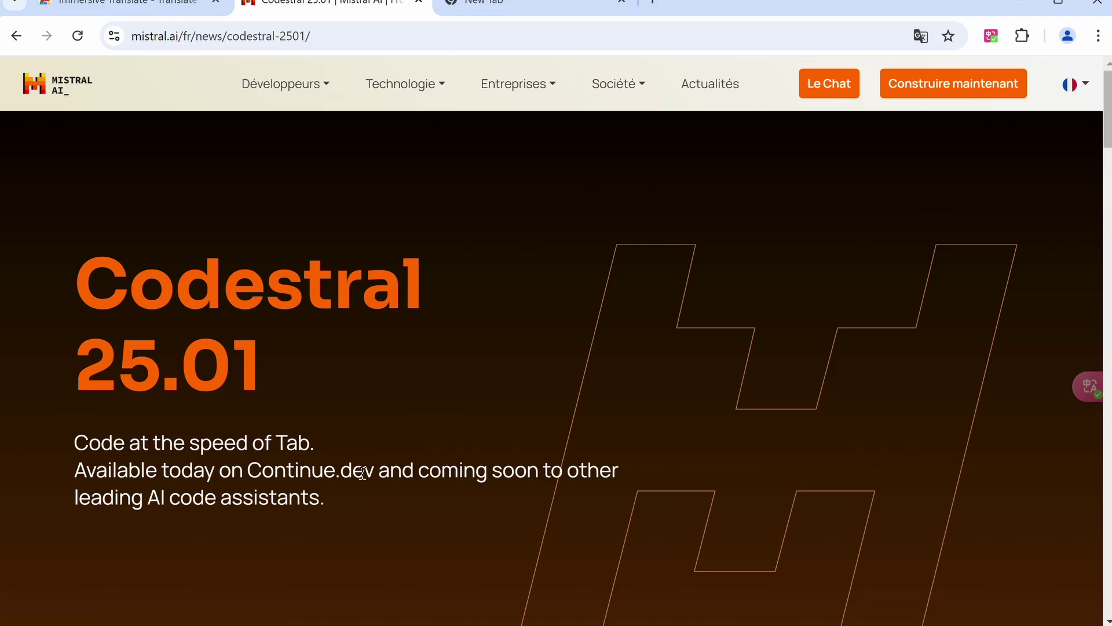
{"action": "left_click_drag", "start_coordinate": [325, 498], "coordinate": [78, 446]}
{"action": "left_click", "coordinate": [270, 467]}
{"action": "left_click_drag", "start_coordinate": [1107, 124], "coordinate": [1108, 211]}
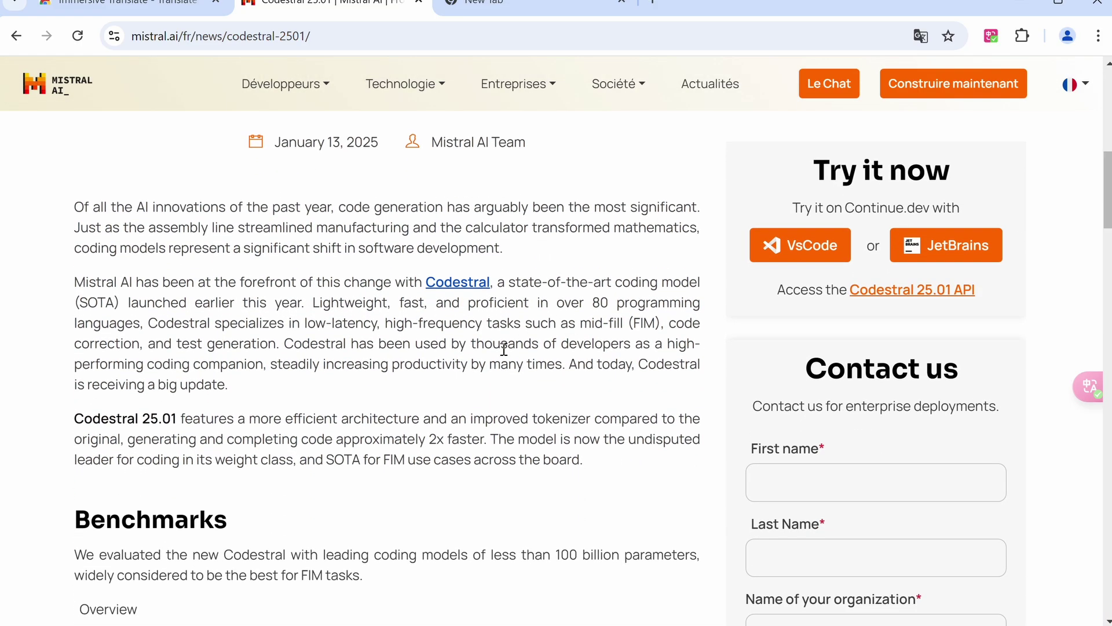
- Enable always-translate for this site and hover translation, then Ctrl-translate the first French paragraph
{"action": "left_click", "coordinate": [991, 37]}
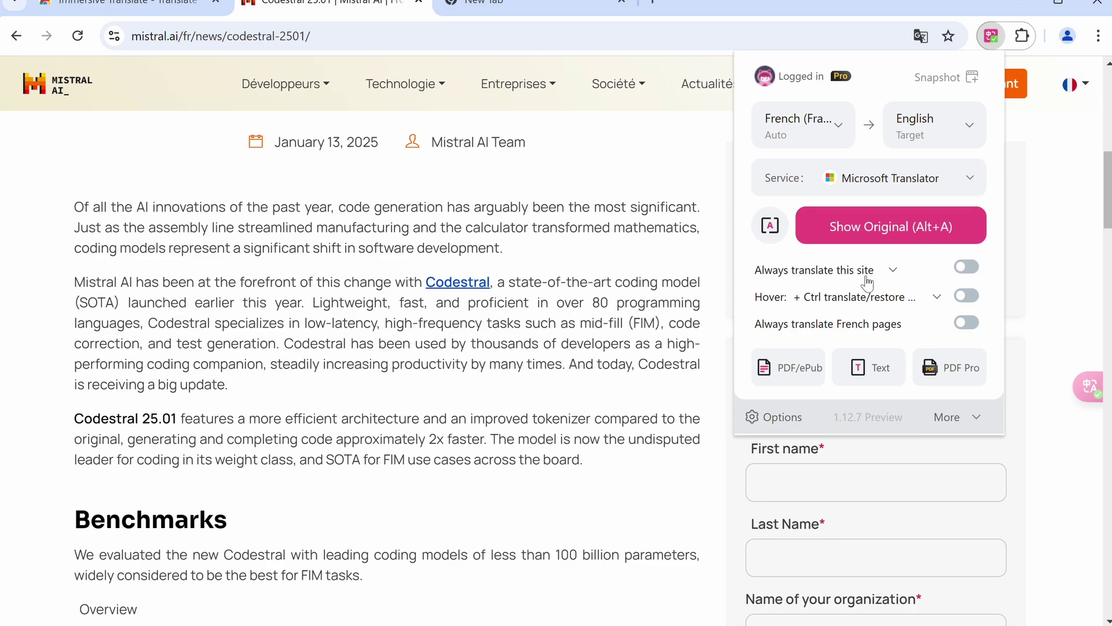
{"action": "left_click", "coordinate": [963, 268]}
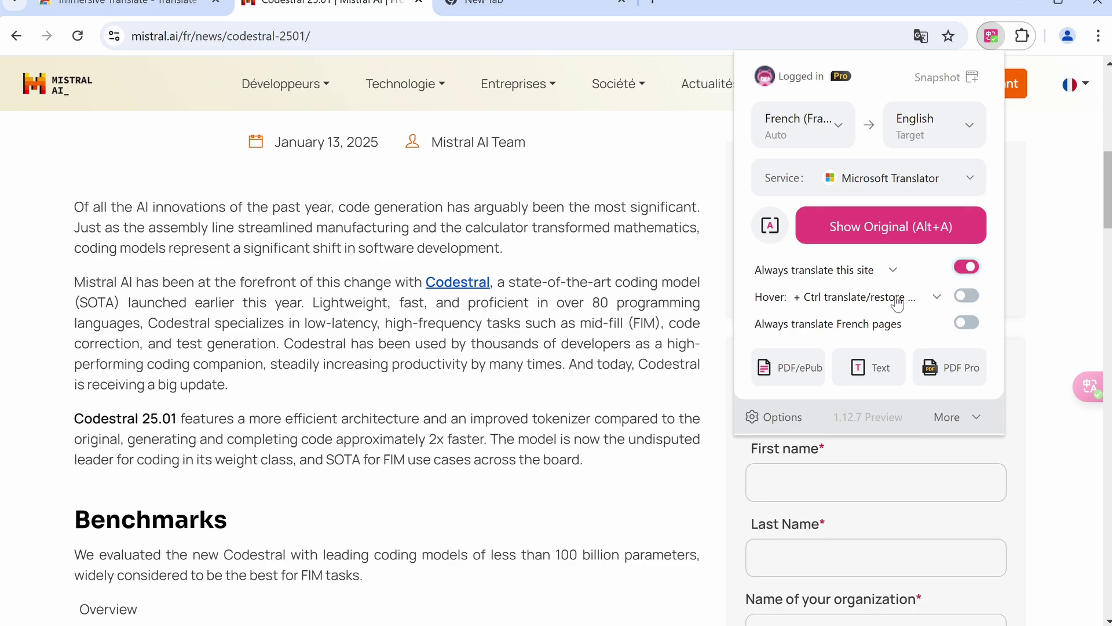
{"action": "left_click", "coordinate": [965, 297]}
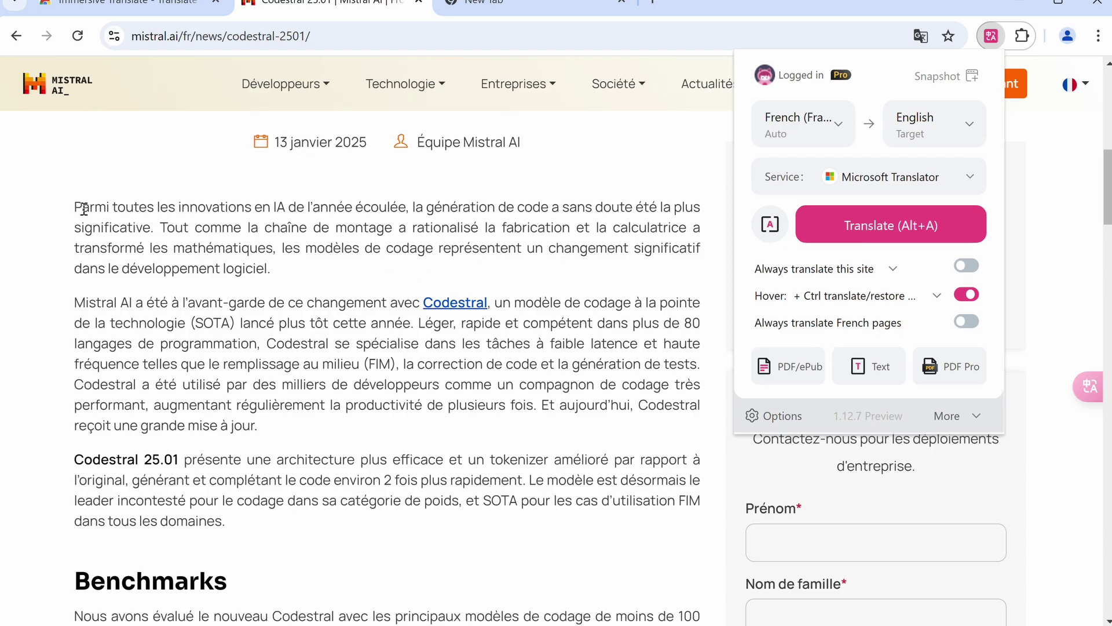
{"action": "left_click_drag", "start_coordinate": [76, 206], "coordinate": [304, 277]}
{"action": "key", "text": "ctrl"}
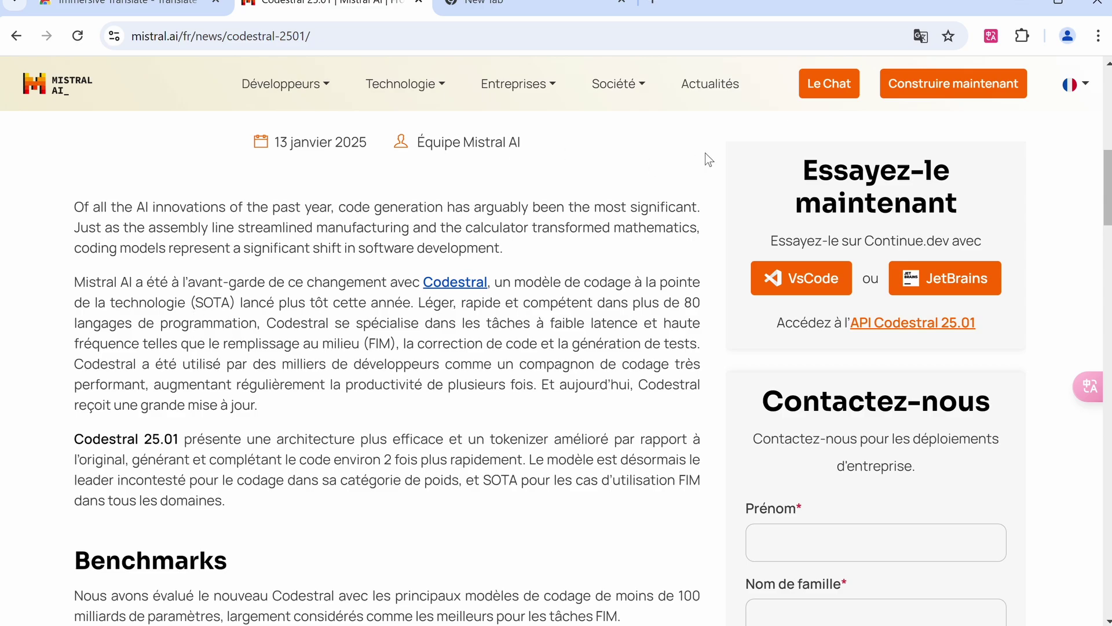
- Set French pages to always translate automatically and check the panel again
{"action": "left_click", "coordinate": [991, 36]}
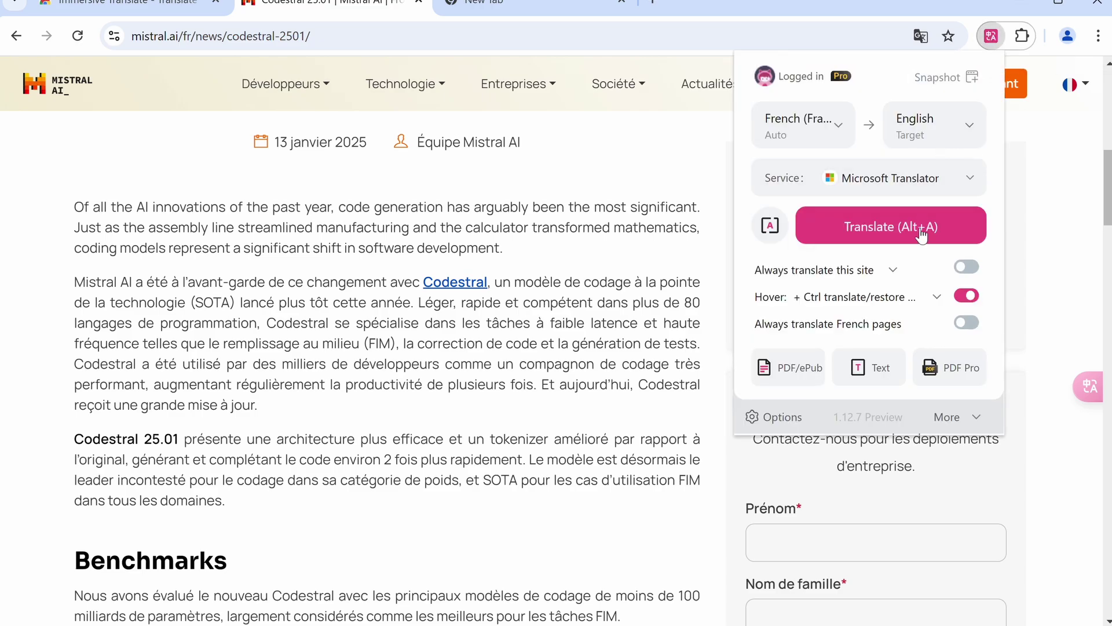
{"action": "left_click", "coordinate": [963, 322]}
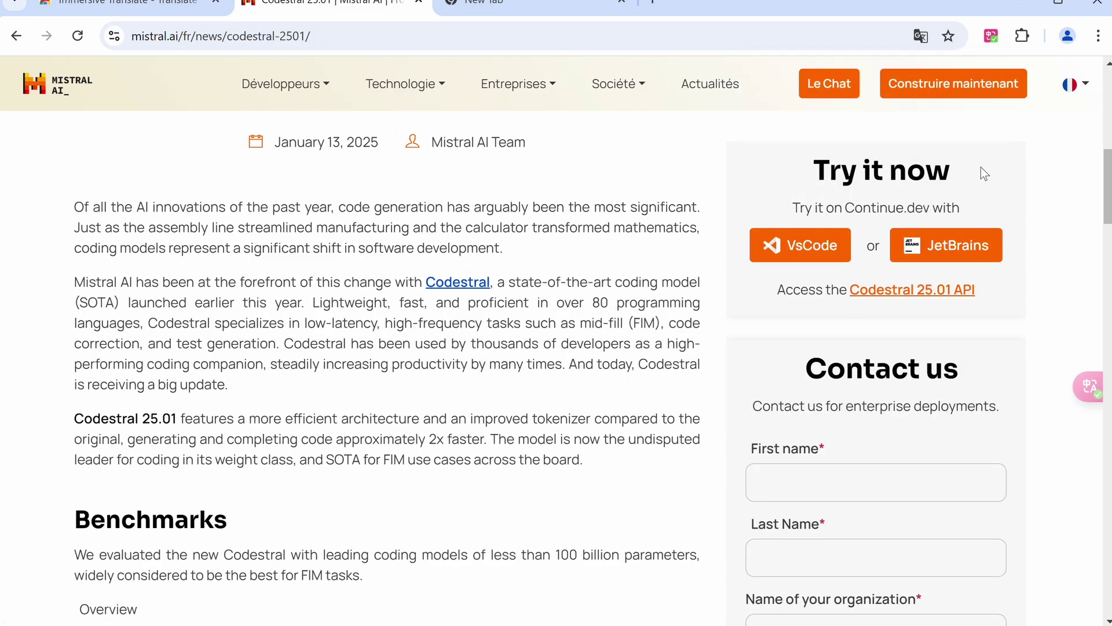
{"action": "left_click", "coordinate": [991, 36]}
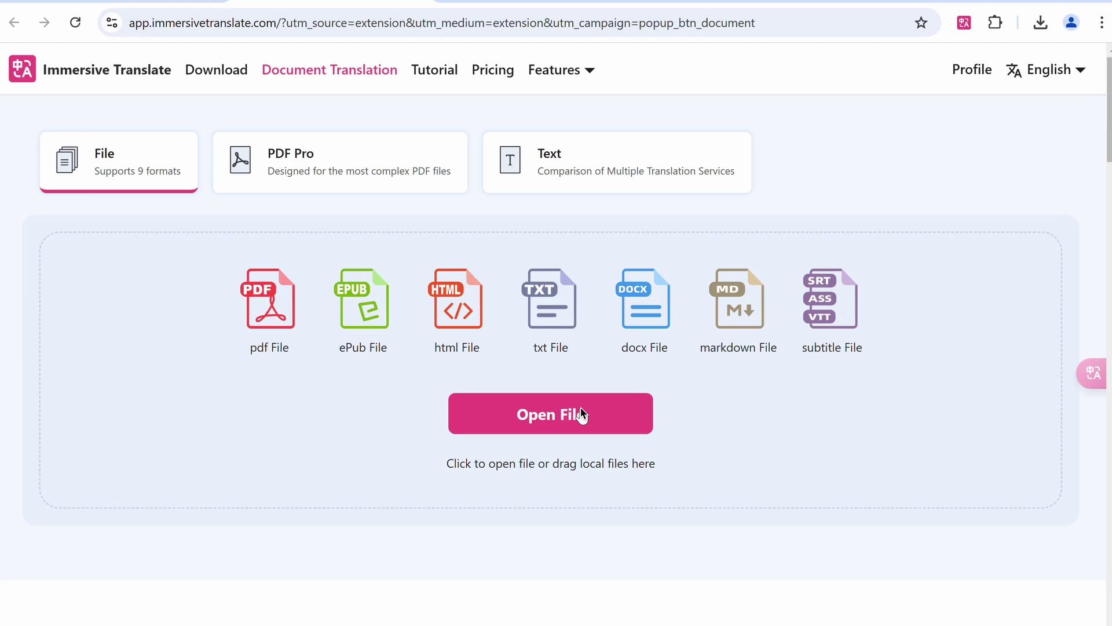
- Open N1-mondai.pdf in document translation and scroll the dual-pane viewer
{"action": "left_click", "coordinate": [581, 415]}
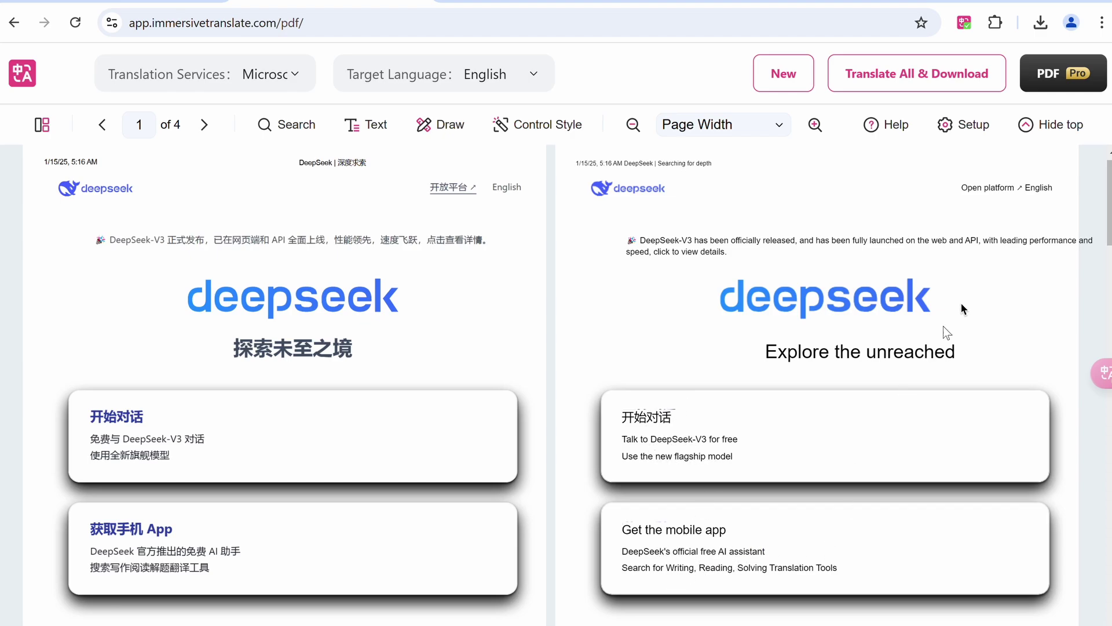
{"action": "left_click_drag", "start_coordinate": [1109, 212], "coordinate": [1088, 285]}
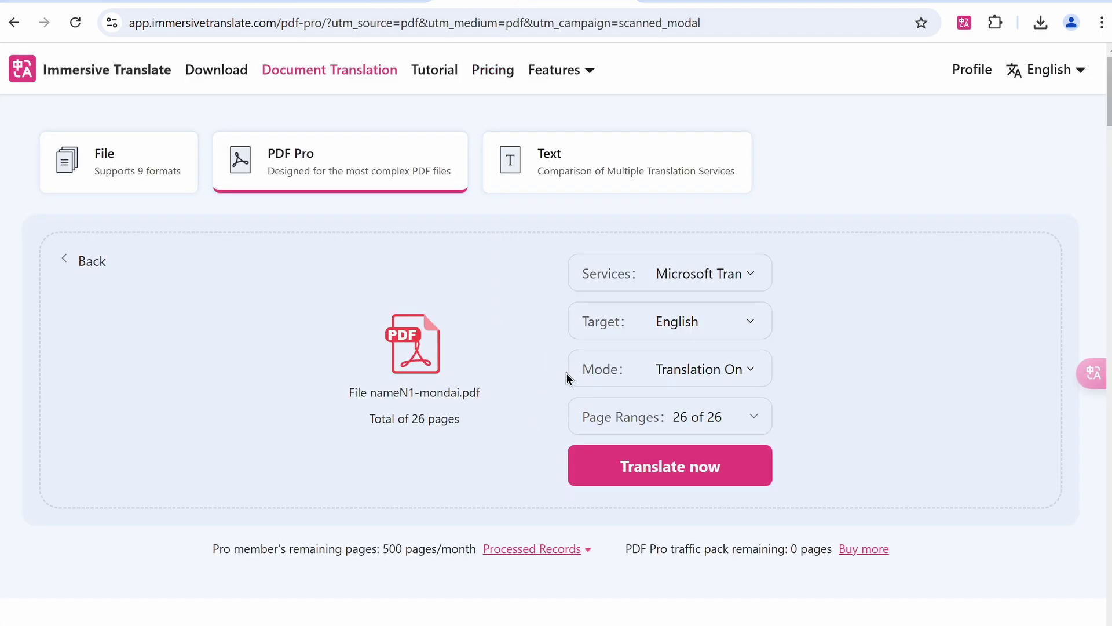
- Translate all 26 pages of N1-mondai.pdf into English with PDF Pro and scroll the result
{"action": "left_click", "coordinate": [604, 463]}
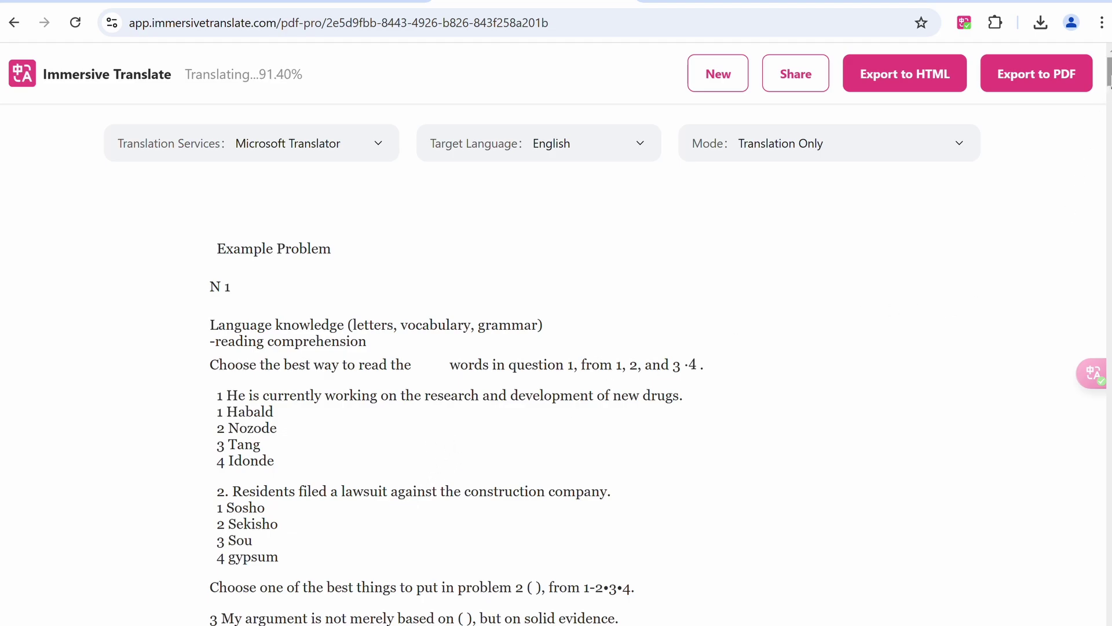
{"action": "scroll", "coordinate": [1104, 91], "scroll_direction": "down", "scroll_amount": 15}
{"action": "scroll", "coordinate": [550, 348], "scroll_direction": "down", "scroll_amount": 15}
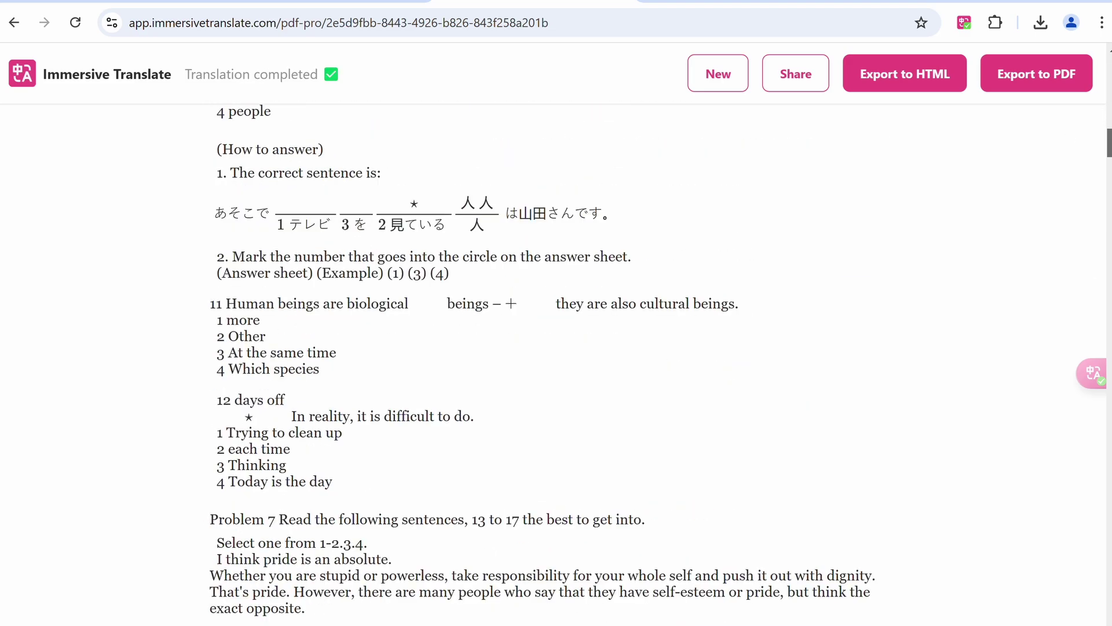
{"action": "scroll", "coordinate": [550, 363], "scroll_direction": "down", "scroll_amount": 20}
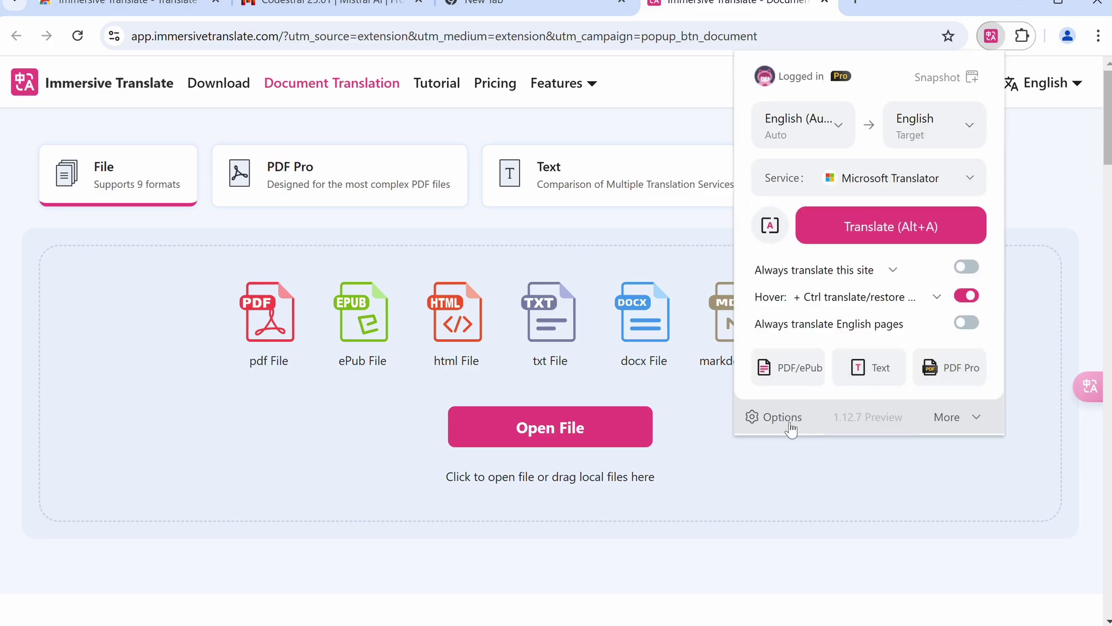
- Browse the AI Expert cards in the extension options, then view the Video Subtitles settings
{"action": "left_click", "coordinate": [791, 427]}
{"action": "left_click", "coordinate": [208, 267]}
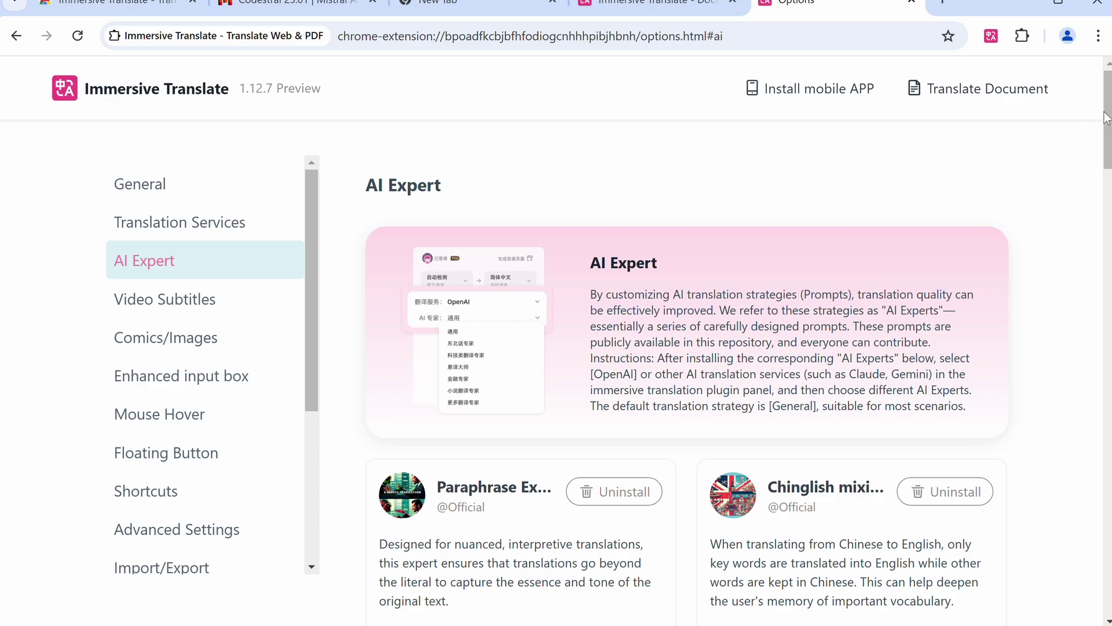
{"action": "left_click_drag", "start_coordinate": [1109, 120], "coordinate": [1109, 351]}
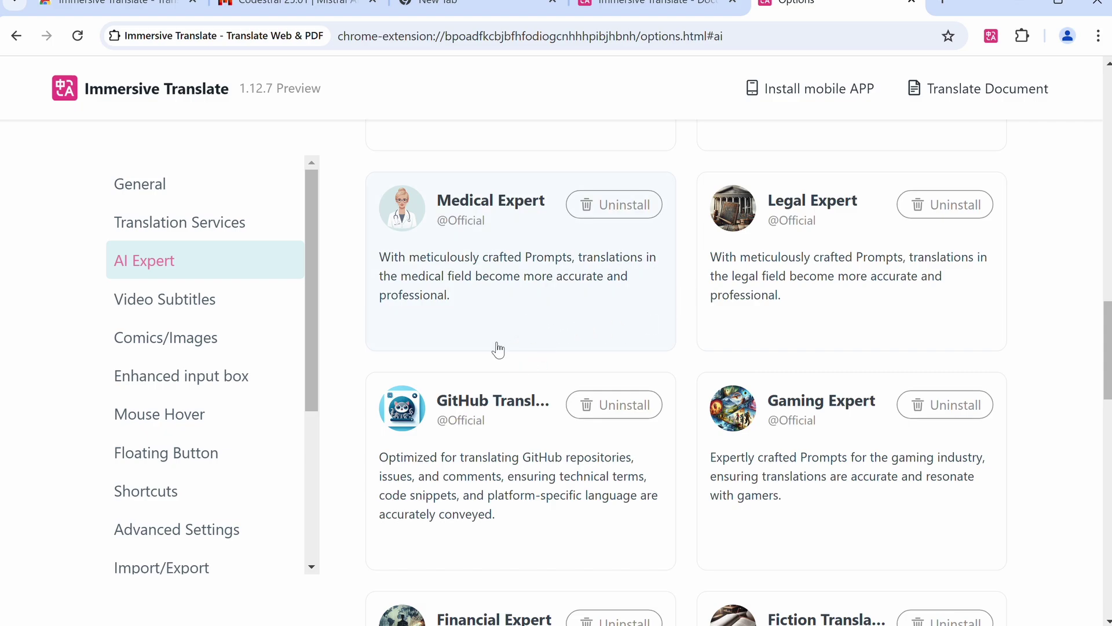
{"action": "left_click", "coordinate": [234, 311]}
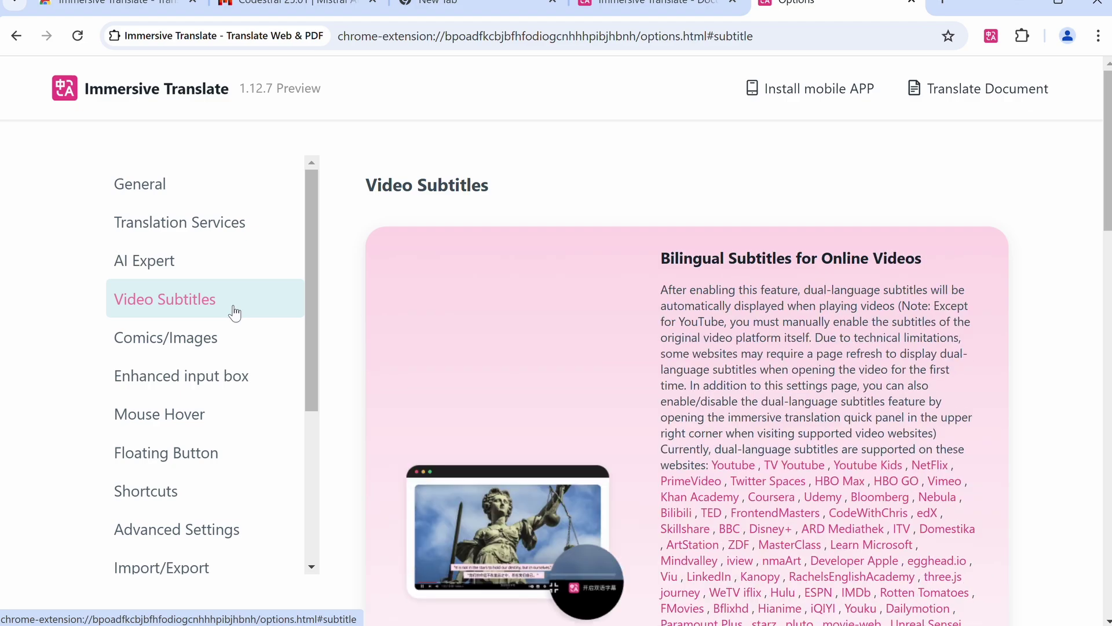
- Review the Enhanced input box settings, leaving Simplified Chinese as the target language
{"action": "left_click_drag", "start_coordinate": [1107, 116], "coordinate": [1107, 339]}
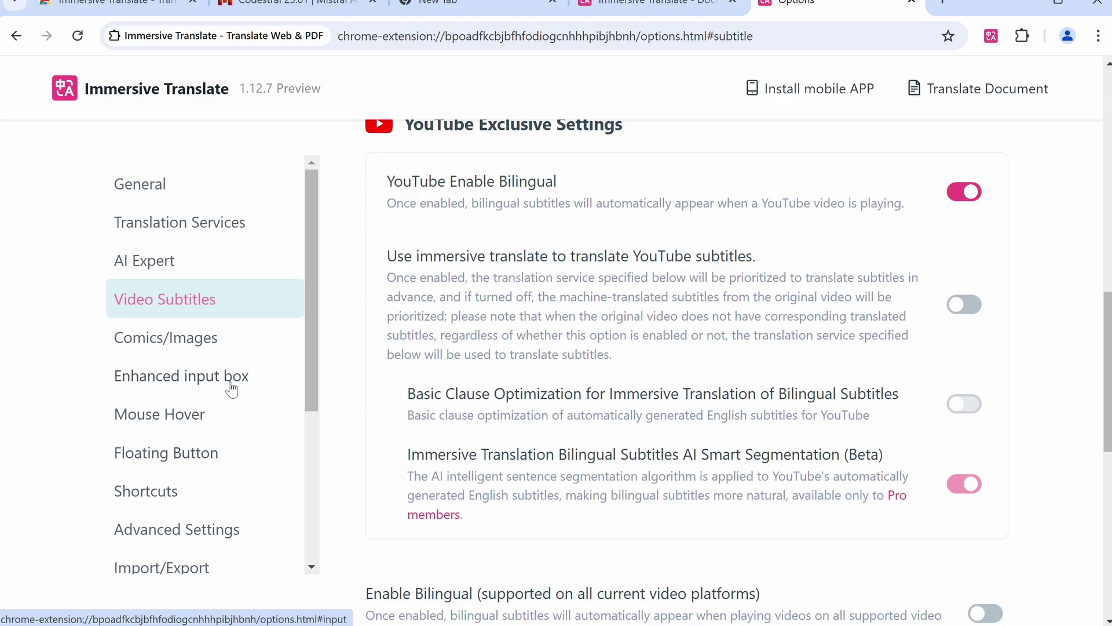
{"action": "left_click", "coordinate": [274, 377]}
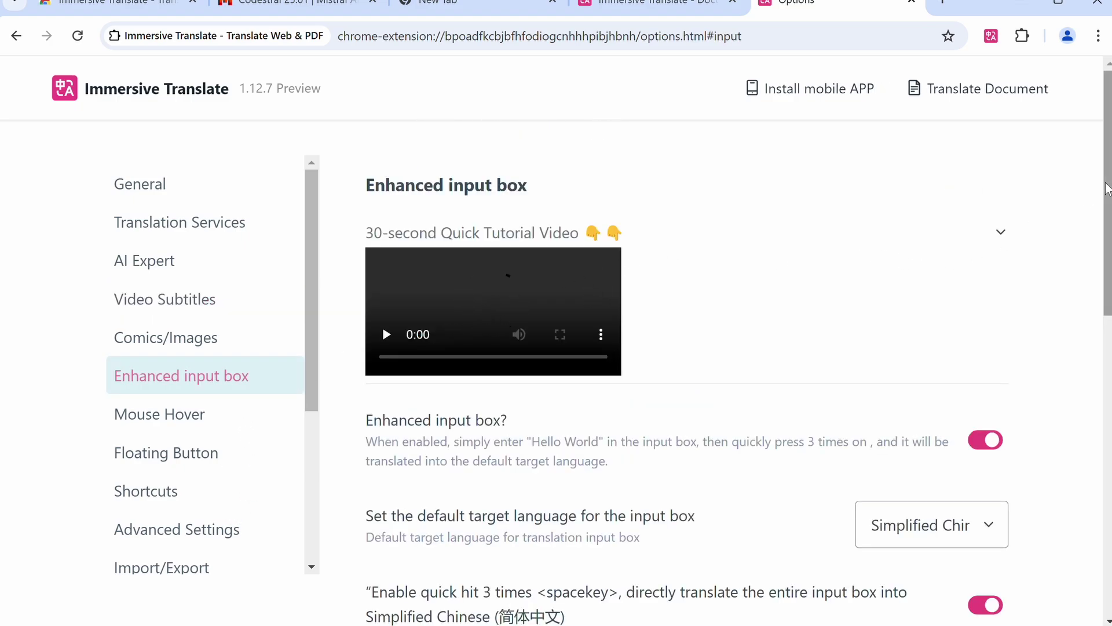
{"action": "left_click_drag", "start_coordinate": [1107, 188], "coordinate": [1106, 297]}
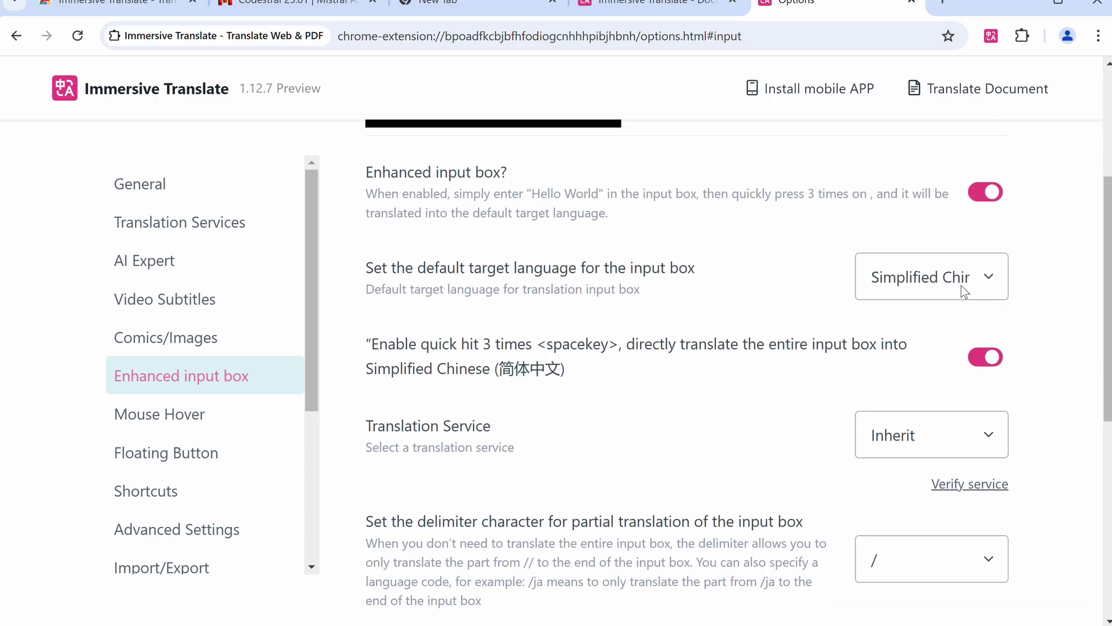
{"action": "left_click", "coordinate": [961, 285]}
{"action": "scroll", "coordinate": [913, 333], "scroll_direction": "up", "scroll_amount": 4}
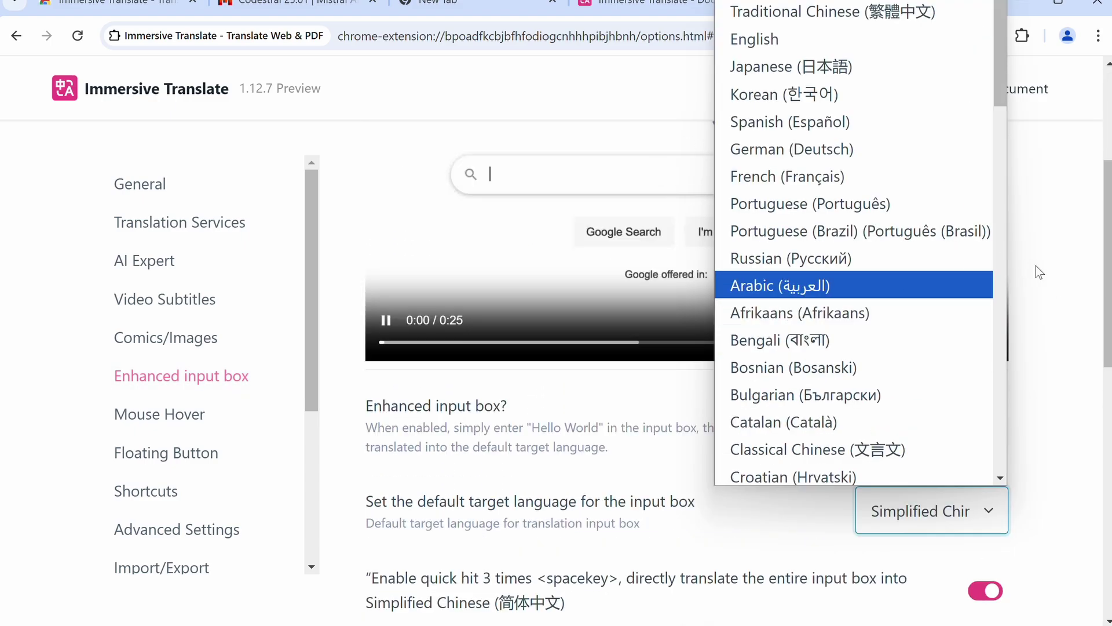
{"action": "left_click", "coordinate": [1069, 289]}
{"action": "scroll", "coordinate": [1010, 260], "scroll_direction": "down", "scroll_amount": 2}
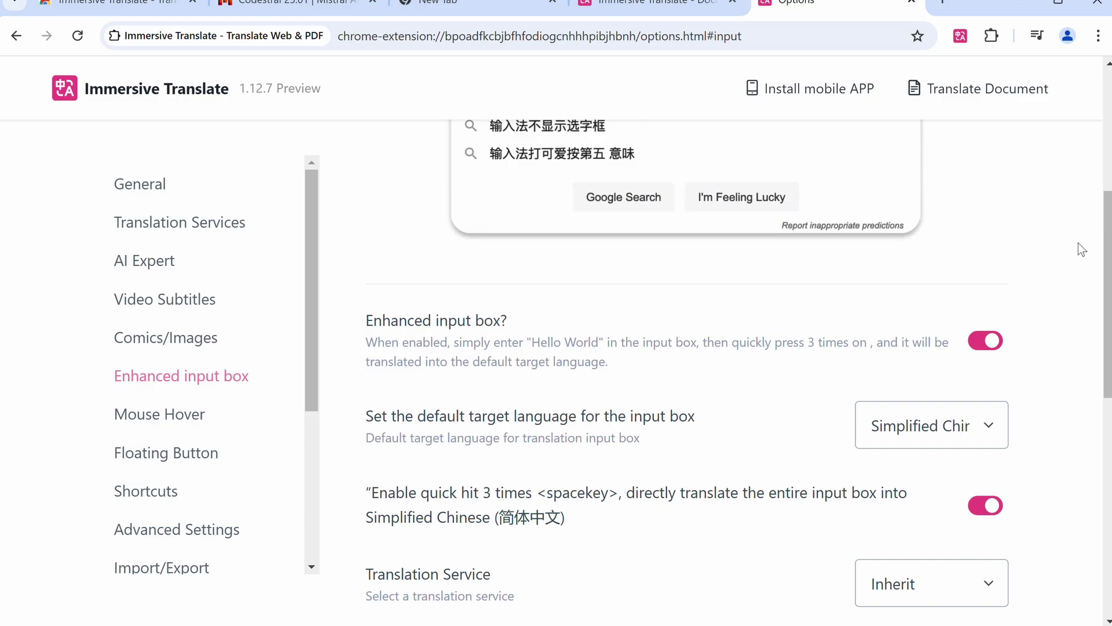
{"action": "scroll", "coordinate": [728, 279], "scroll_direction": "up", "scroll_amount": 2}
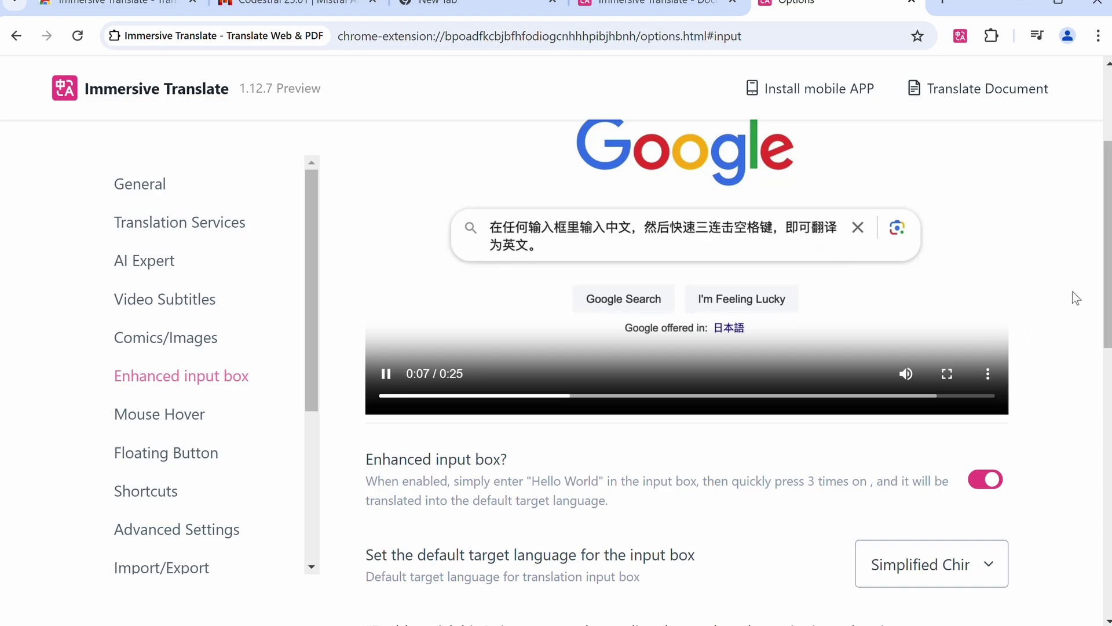
{"action": "scroll", "coordinate": [683, 371], "scroll_direction": "down", "scroll_amount": 4}
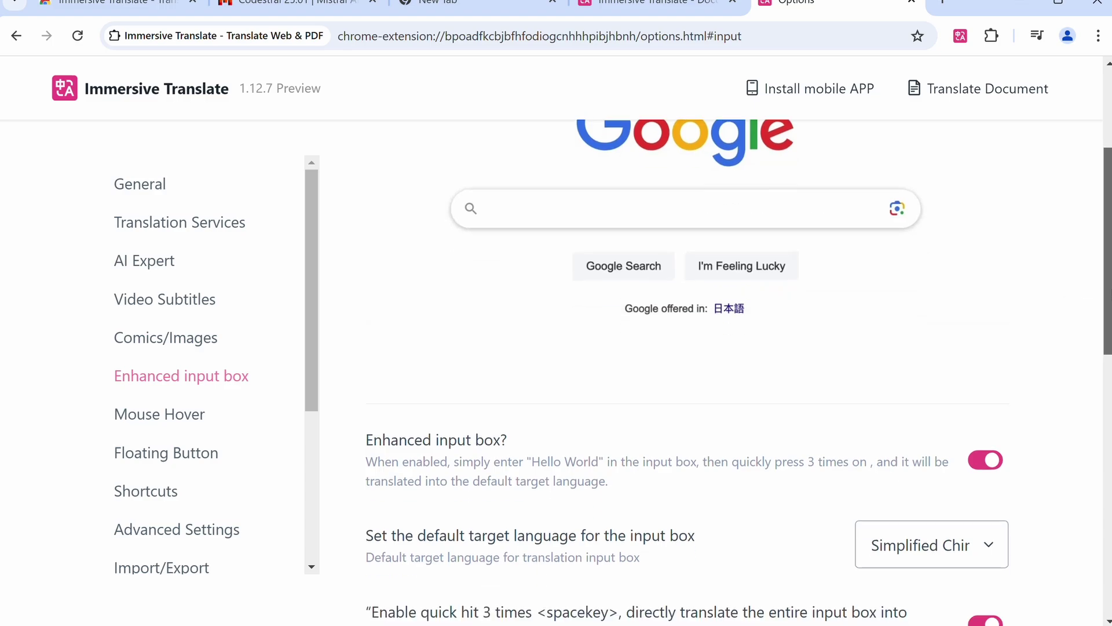
{"action": "scroll", "coordinate": [683, 371], "scroll_direction": "down", "scroll_amount": 3}
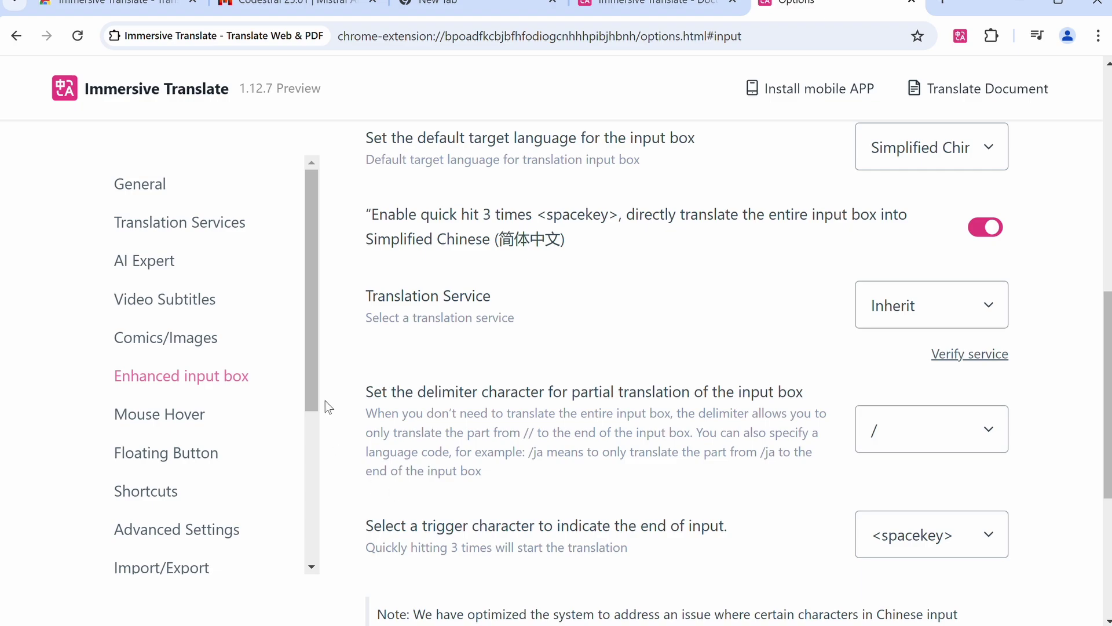
{"action": "left_click_drag", "start_coordinate": [313, 373], "coordinate": [315, 536]}
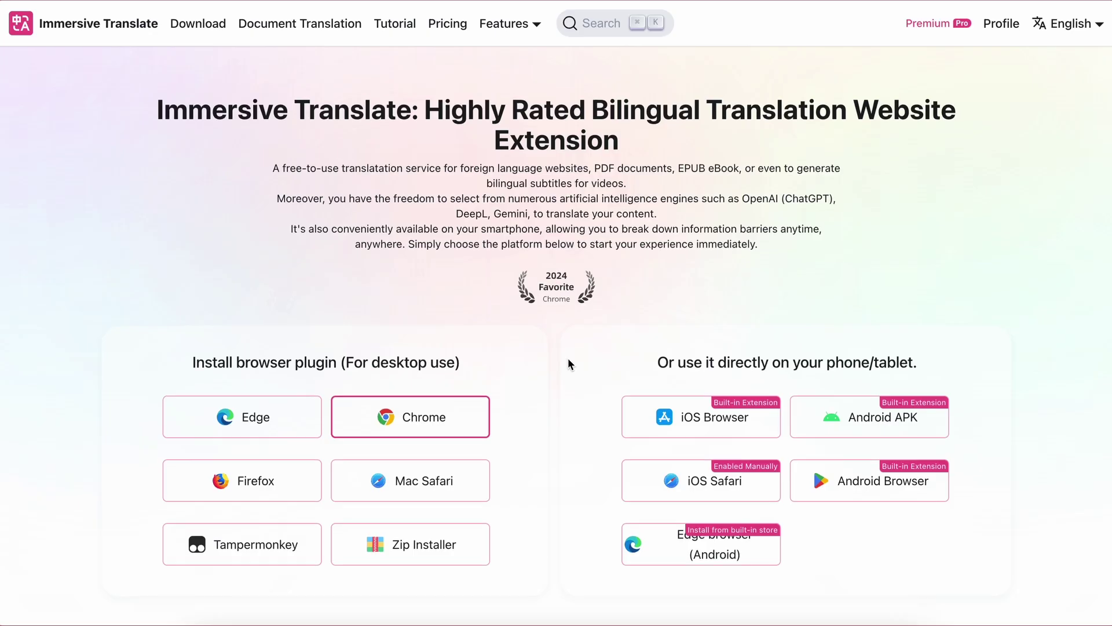
- Scroll down through the homepage feature sections and back up to the title and install options
{"action": "scroll", "coordinate": [568, 363], "scroll_direction": "down", "scroll_amount": 1}
{"action": "scroll", "coordinate": [569, 363], "scroll_direction": "down", "scroll_amount": 5}
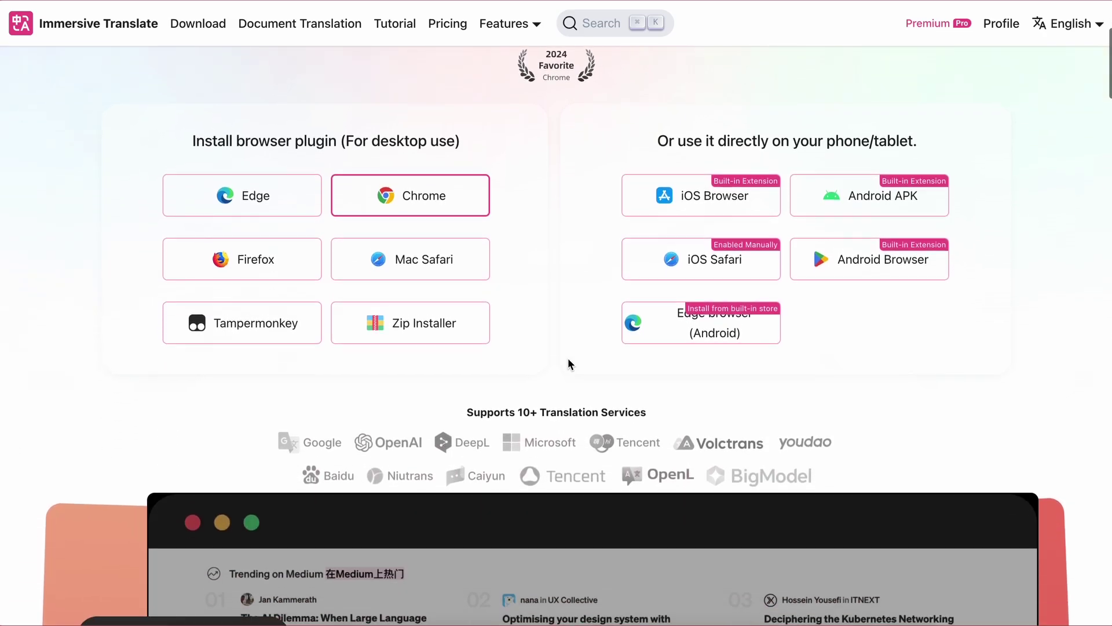
{"action": "scroll", "coordinate": [568, 356], "scroll_direction": "down", "scroll_amount": 12}
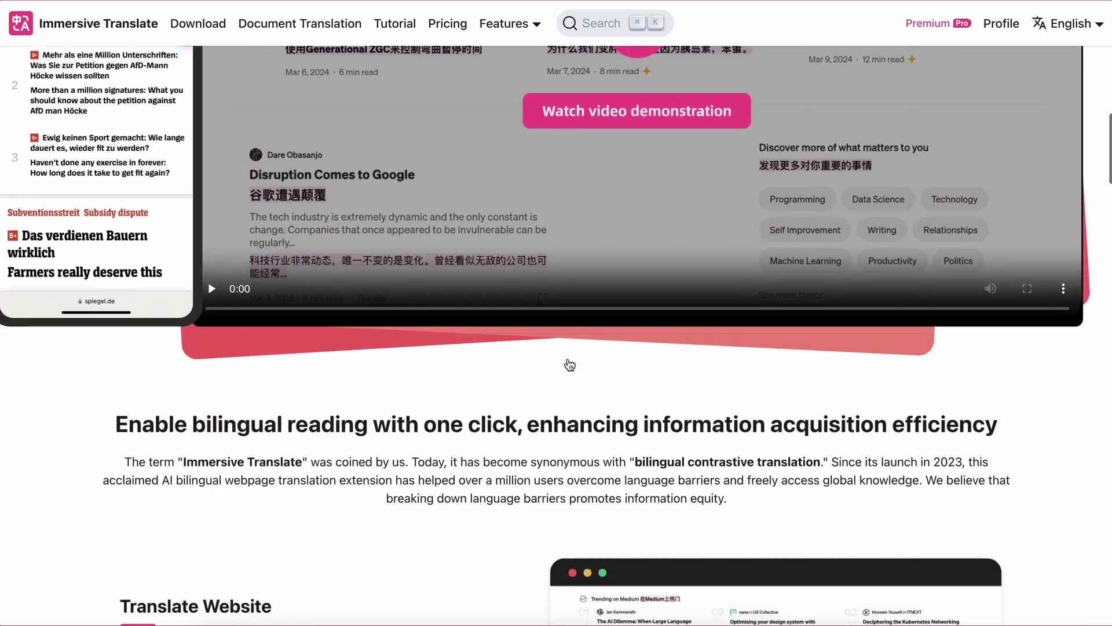
{"action": "scroll", "coordinate": [568, 359], "scroll_direction": "down", "scroll_amount": 15}
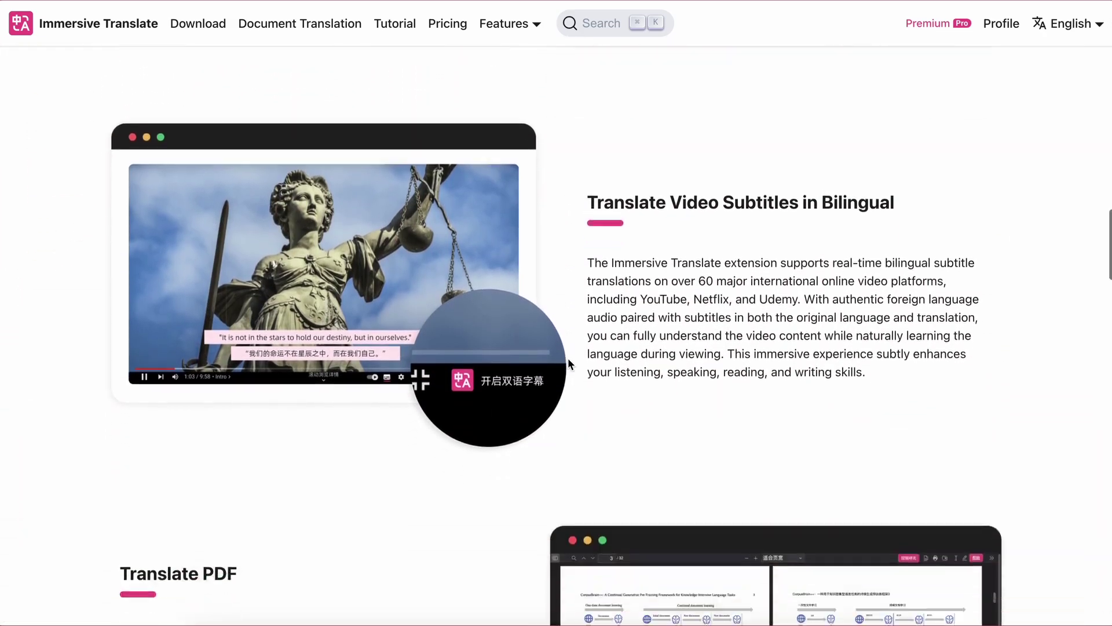
{"action": "scroll", "coordinate": [568, 363], "scroll_direction": "down", "scroll_amount": 10}
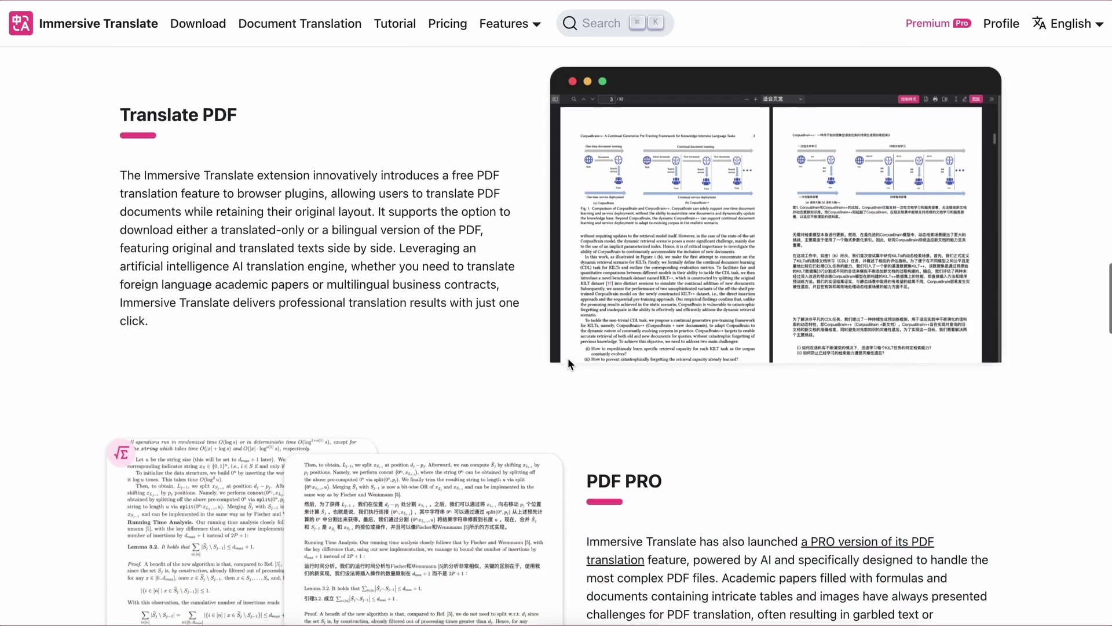
{"action": "scroll", "coordinate": [568, 363], "scroll_direction": "down", "scroll_amount": 15}
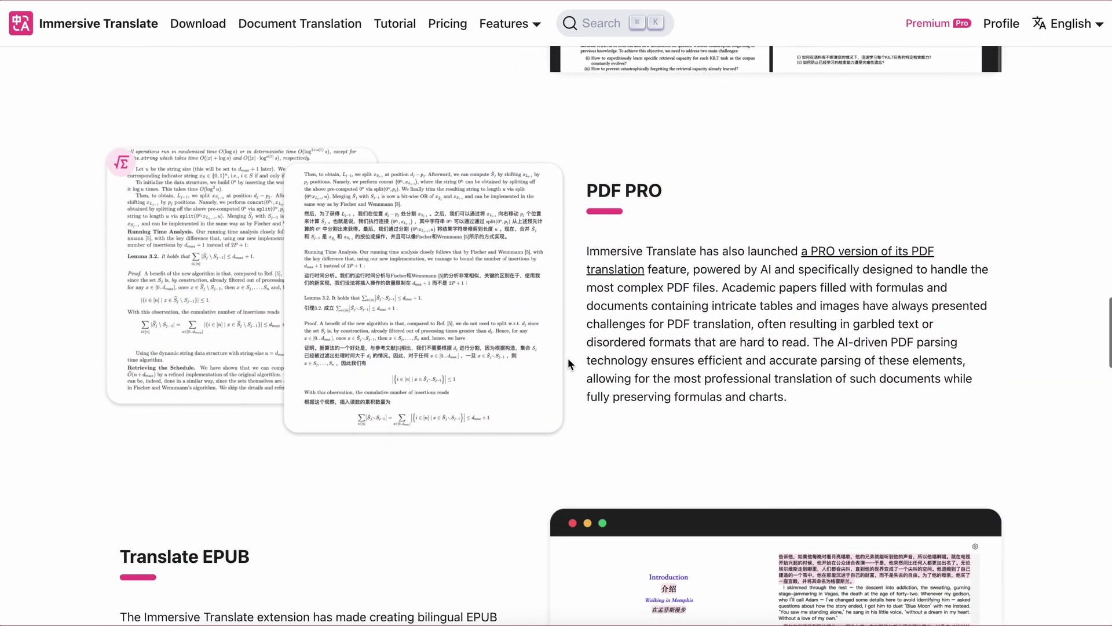
{"action": "scroll", "coordinate": [568, 359], "scroll_direction": "down", "scroll_amount": 20}
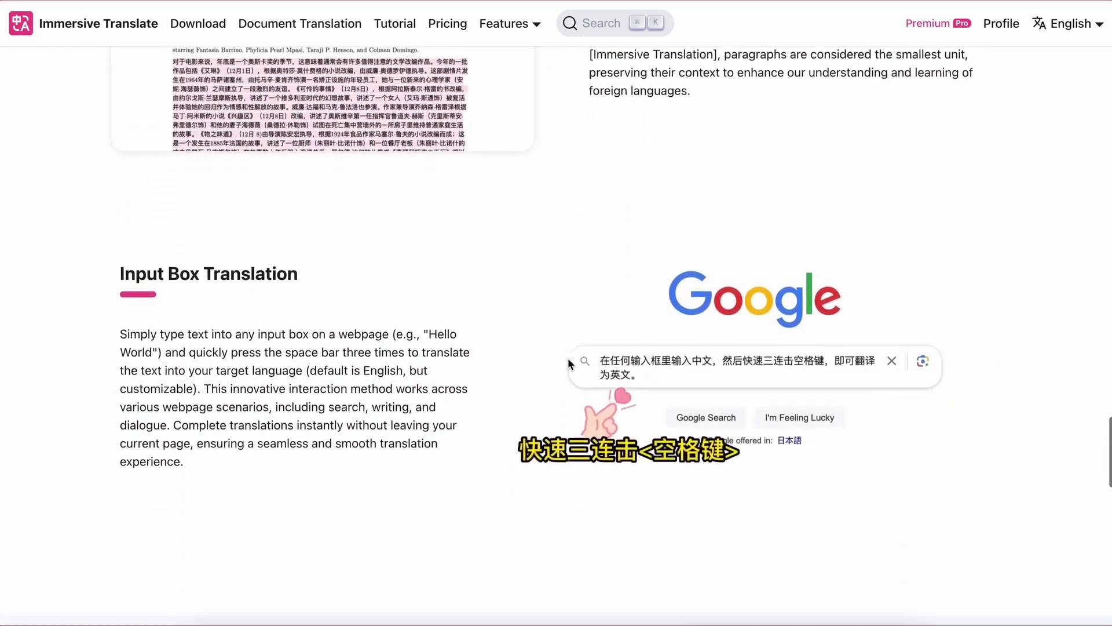
{"action": "scroll", "coordinate": [568, 363], "scroll_direction": "down", "scroll_amount": 20}
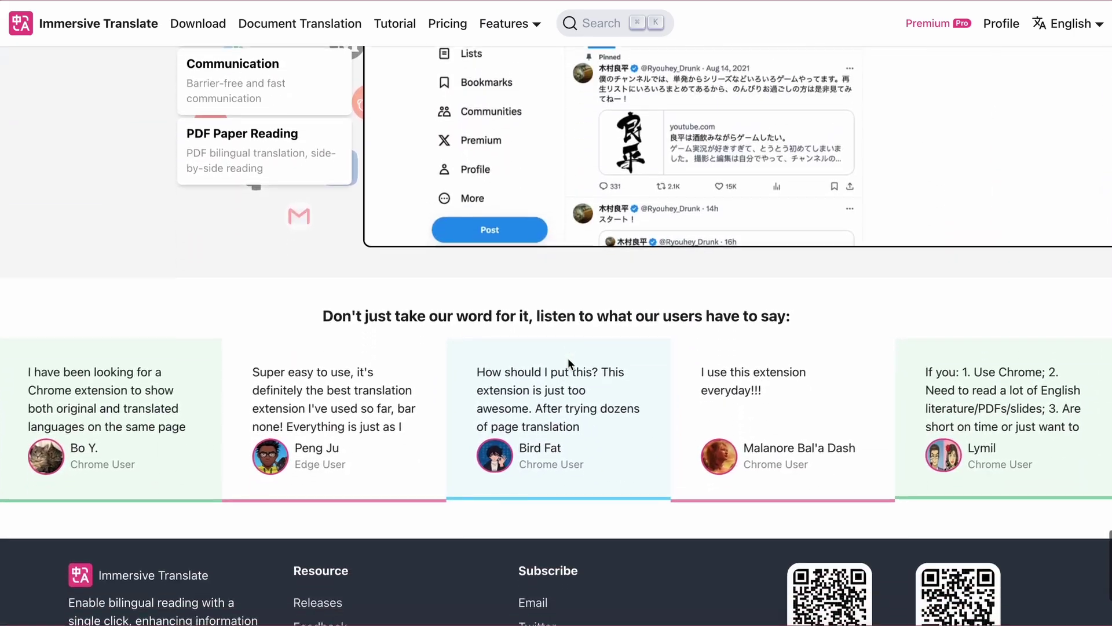
{"action": "scroll", "coordinate": [568, 363], "scroll_direction": "up", "scroll_amount": 20}
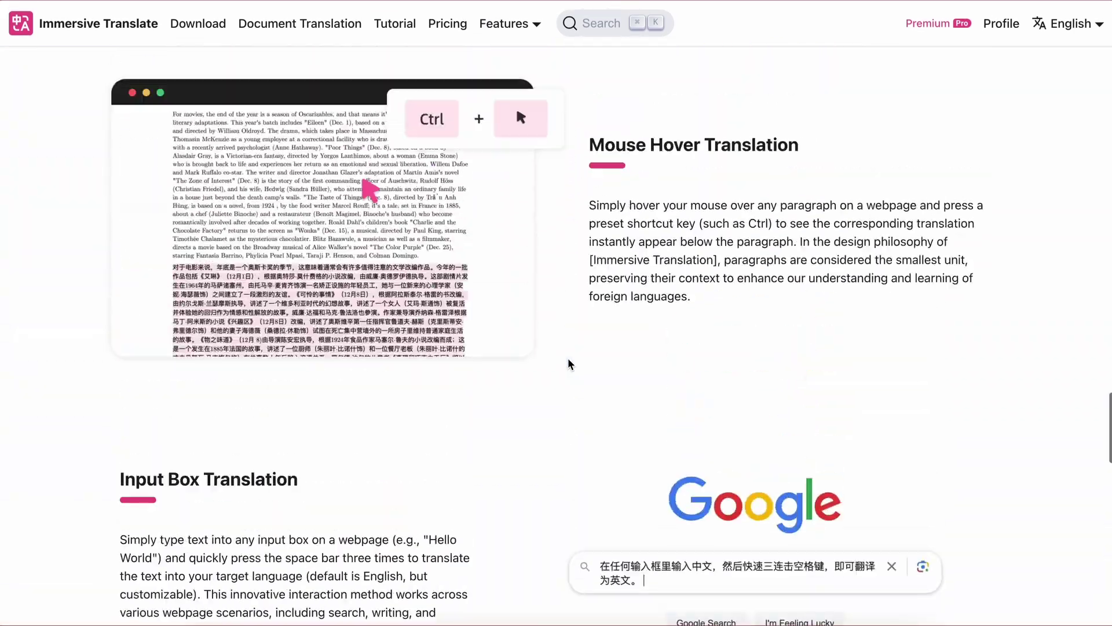
{"action": "scroll", "coordinate": [568, 363], "scroll_direction": "up", "scroll_amount": 20}
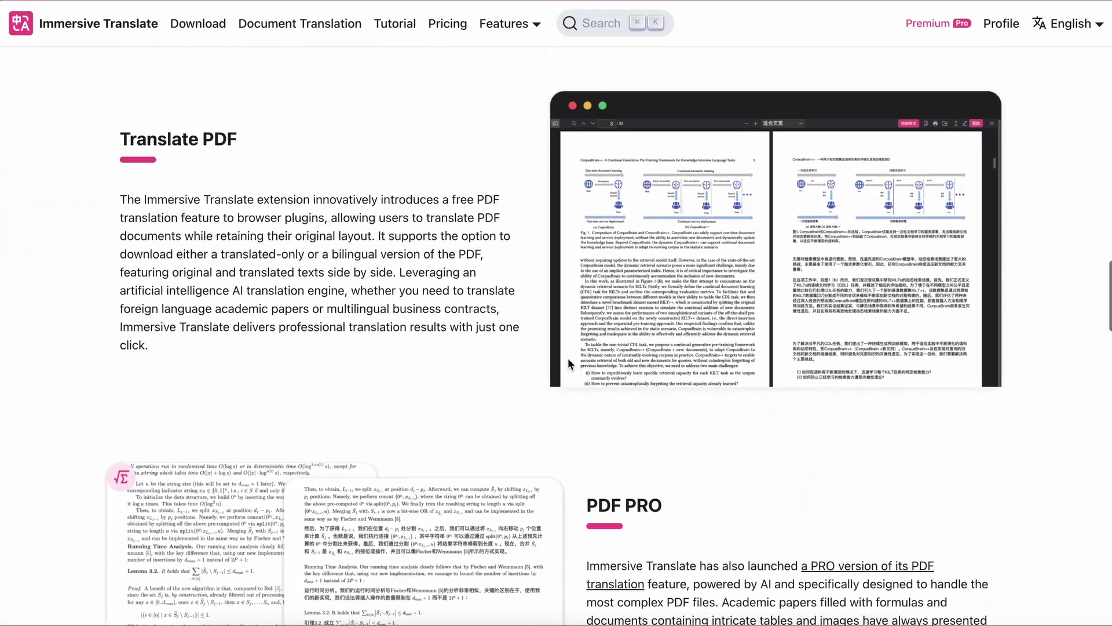
{"action": "scroll", "coordinate": [567, 364], "scroll_direction": "up", "scroll_amount": 10}
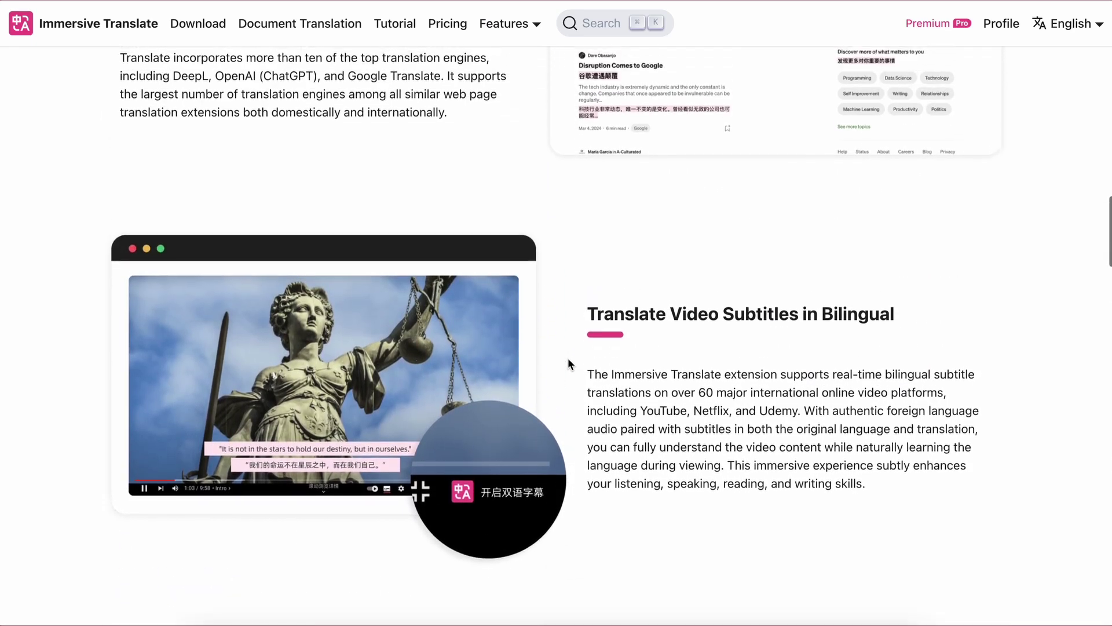
{"action": "scroll", "coordinate": [569, 359], "scroll_direction": "up", "scroll_amount": 10}
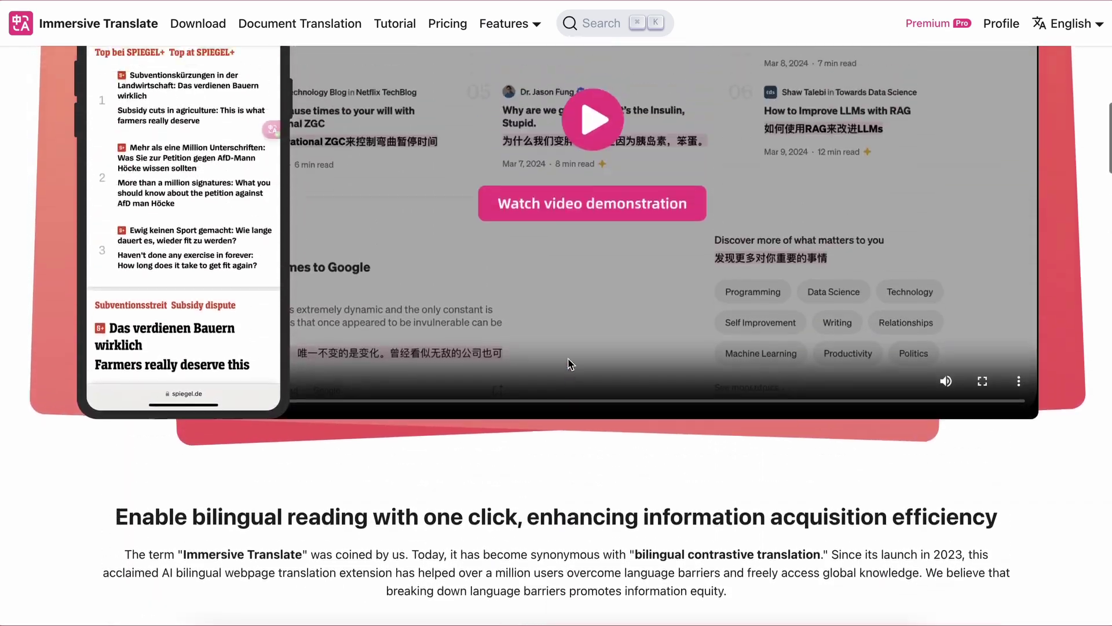
{"action": "scroll", "coordinate": [570, 364], "scroll_direction": "up", "scroll_amount": 10}
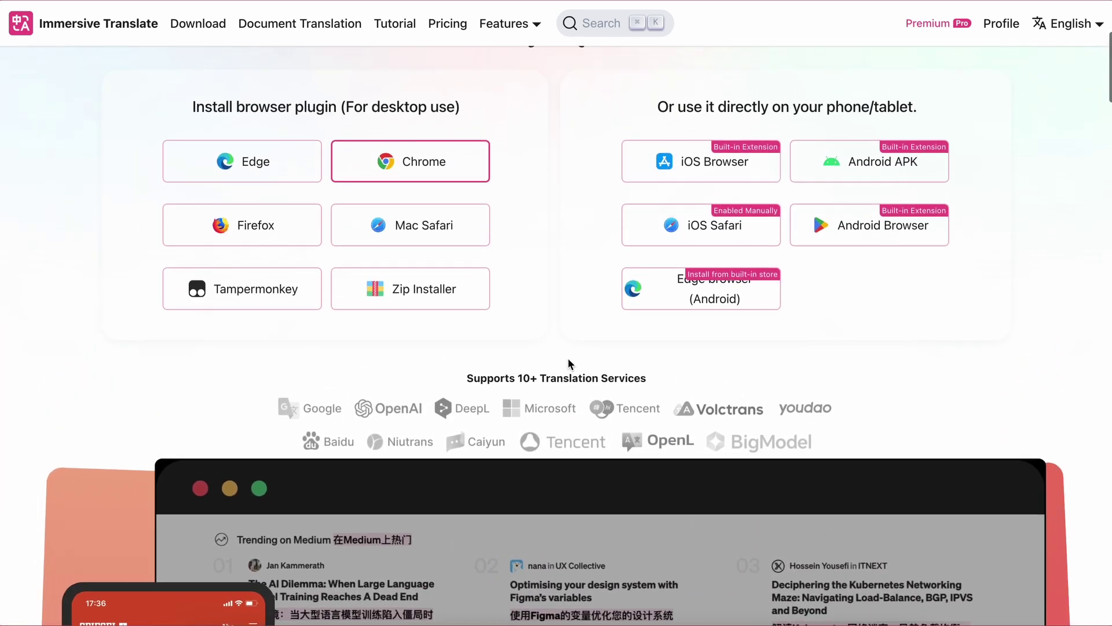
{"action": "scroll", "coordinate": [569, 364], "scroll_direction": "up", "scroll_amount": 2}
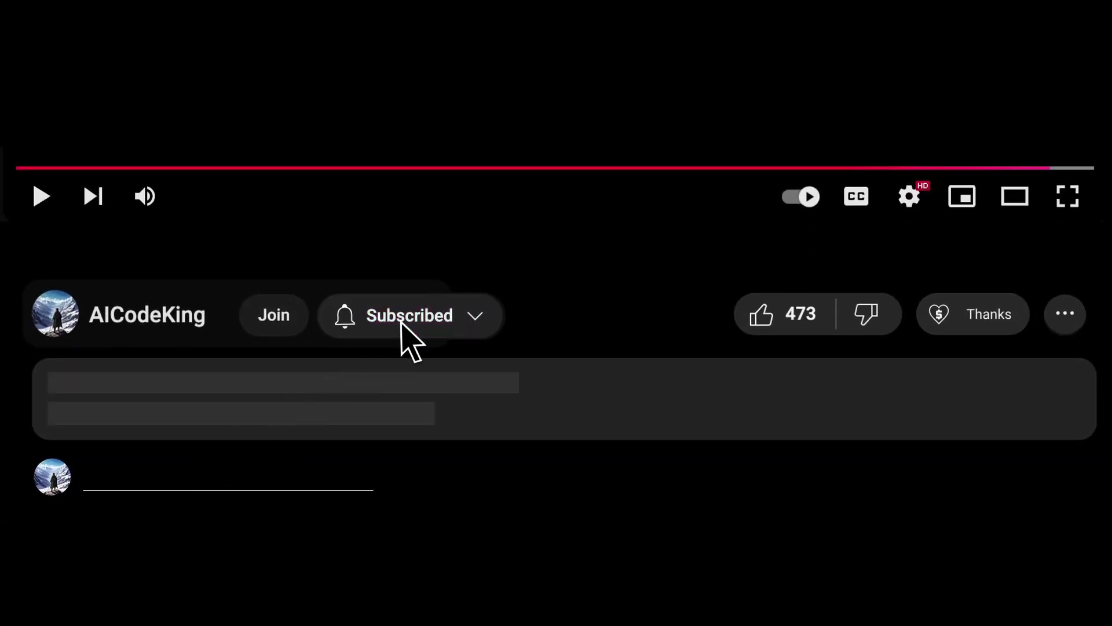
- Raise the Super Thanks amount above $2.00, then bring up the channel's Join membership tiers
{"action": "left_click", "coordinate": [981, 334]}
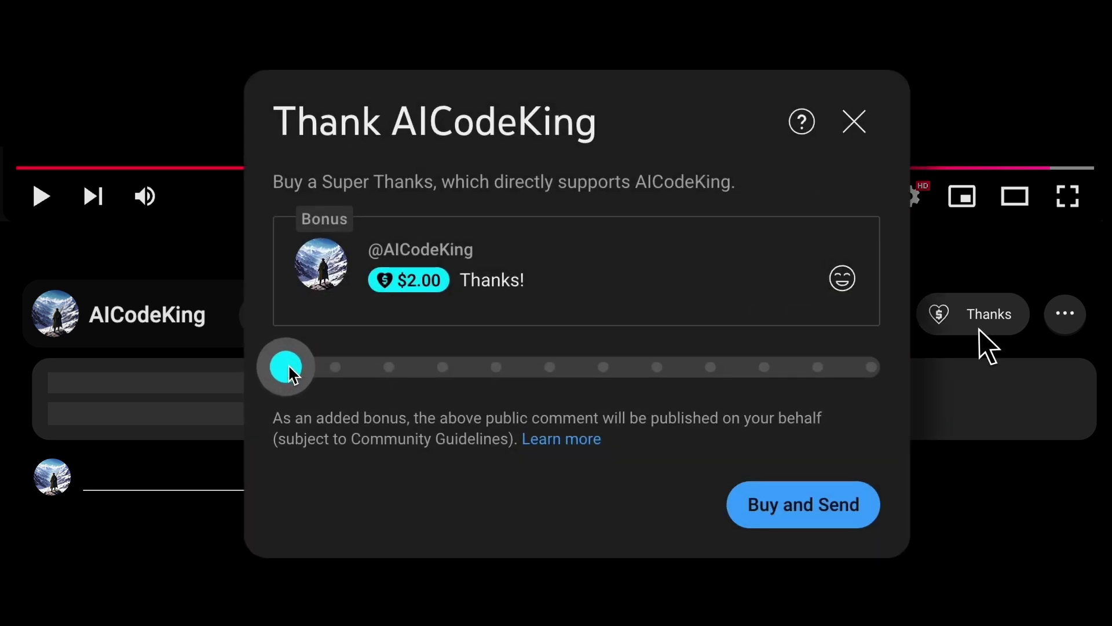
{"action": "left_click_drag", "start_coordinate": [285, 368], "coordinate": [322, 373]}
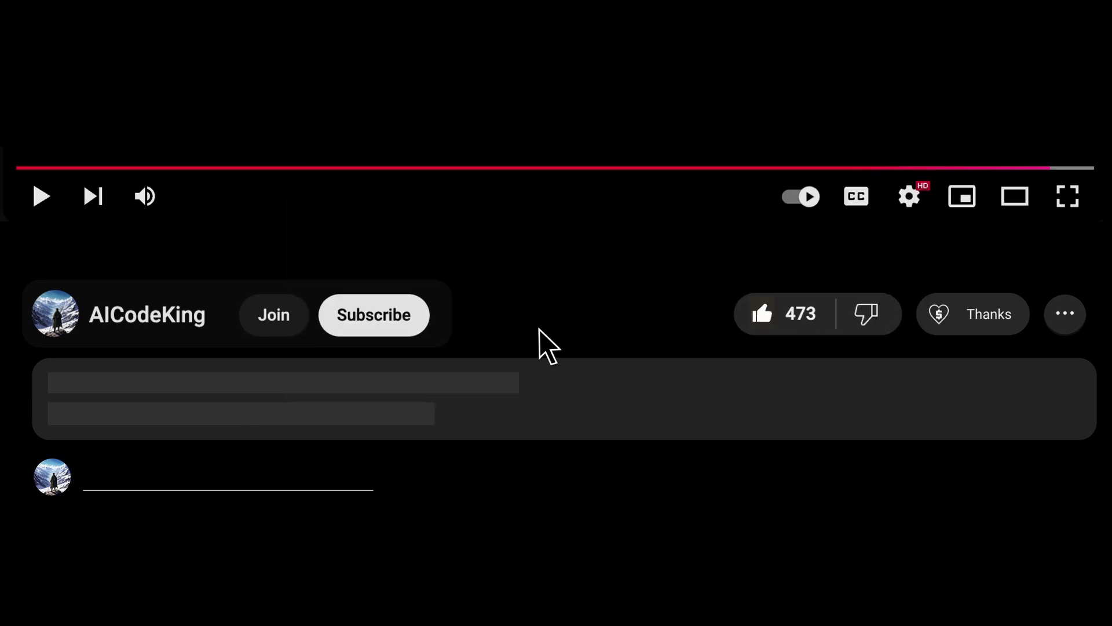
{"action": "left_click", "coordinate": [276, 330]}
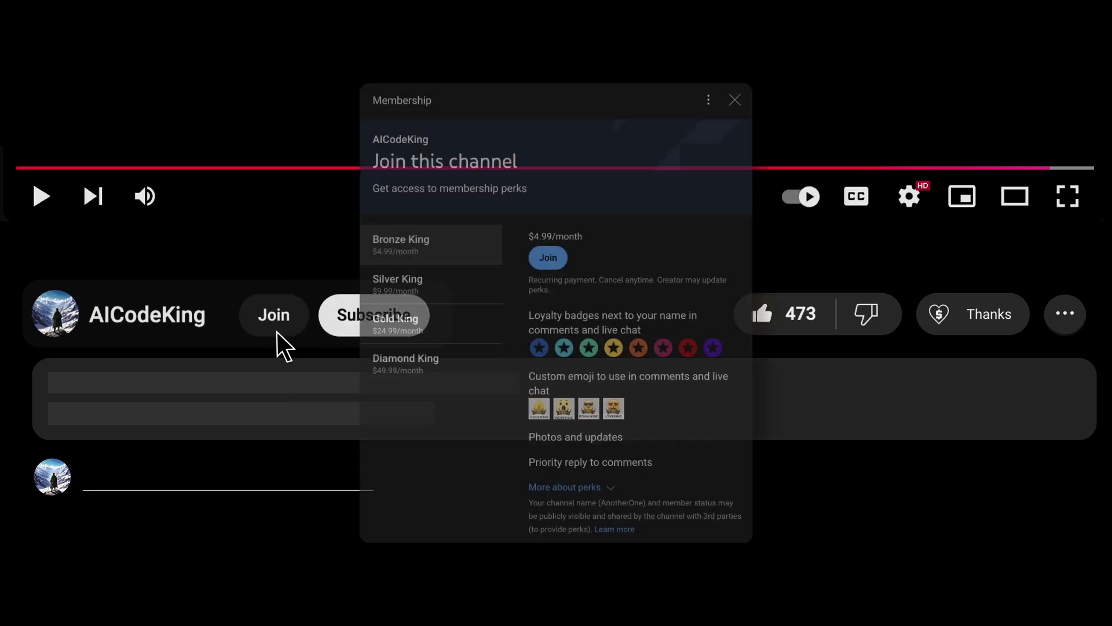